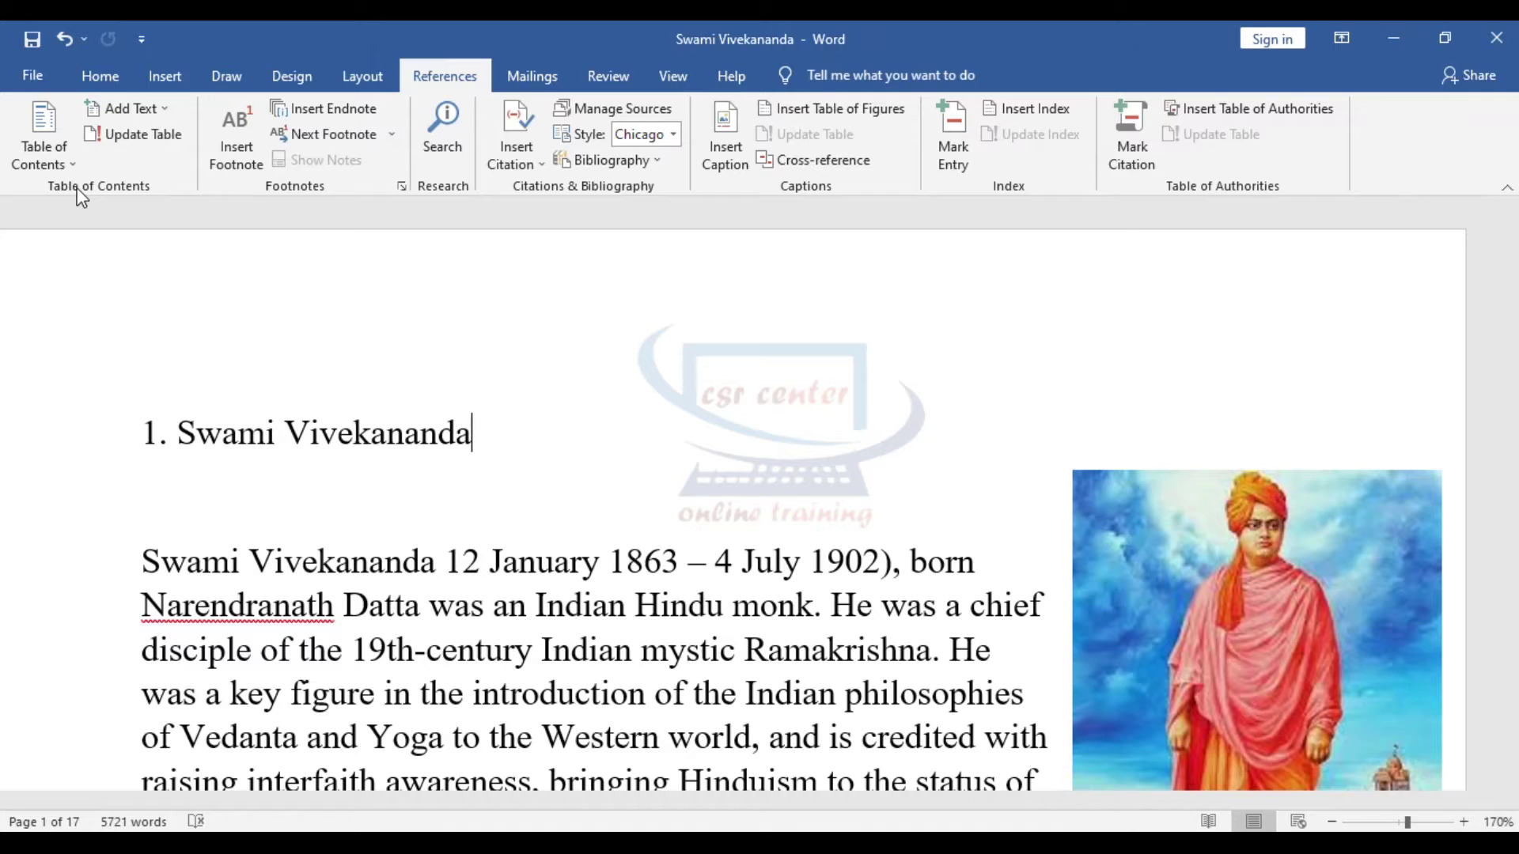
# Apply the Heading 1 style to the "1. Swami Vivekananda" title on the first page.
pyautogui.click(100, 76)
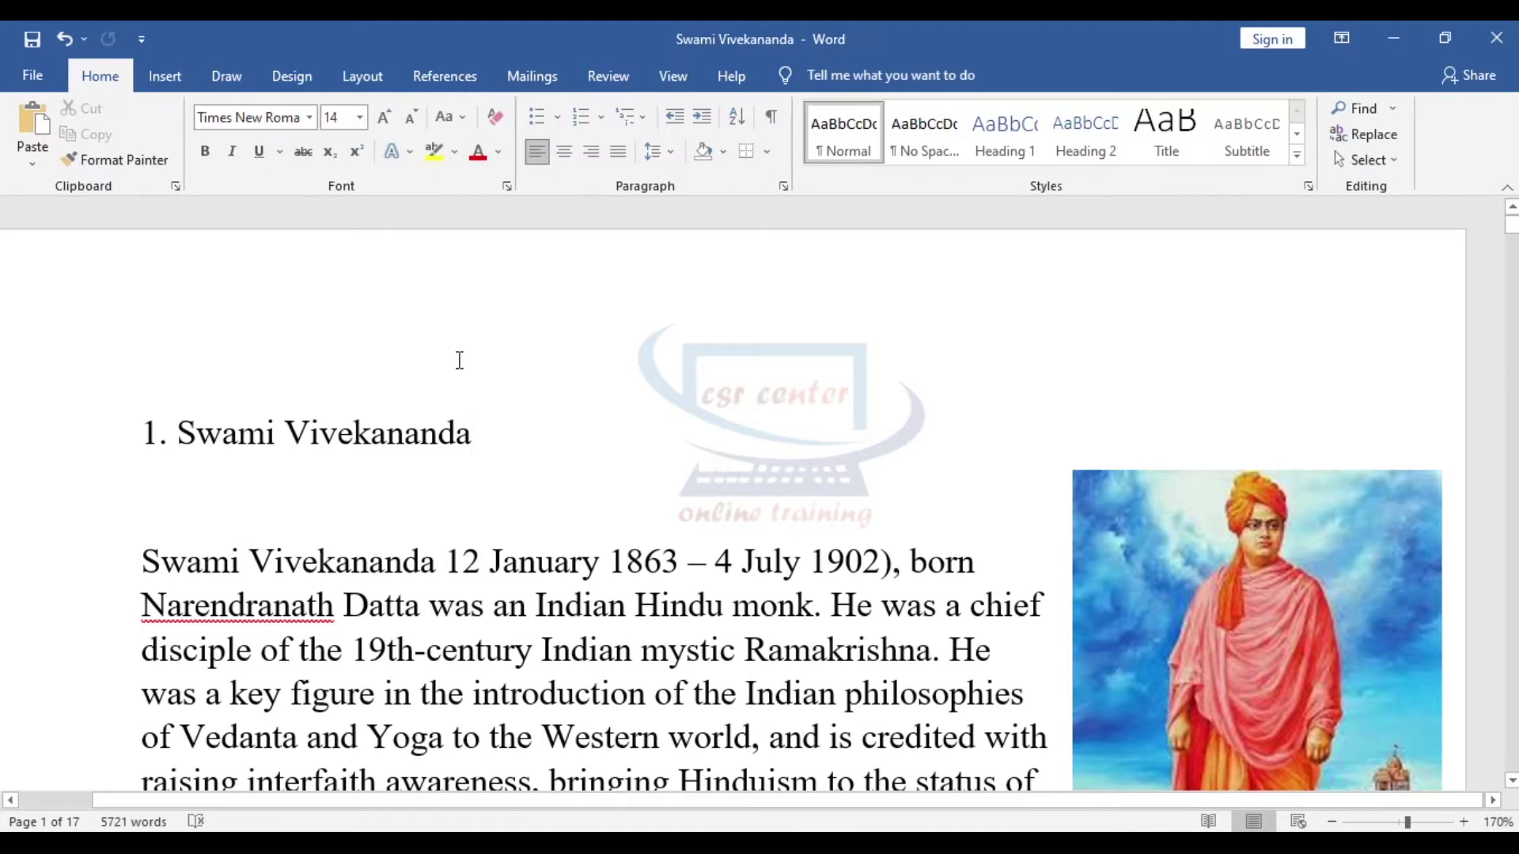
pyautogui.click(1296, 156)
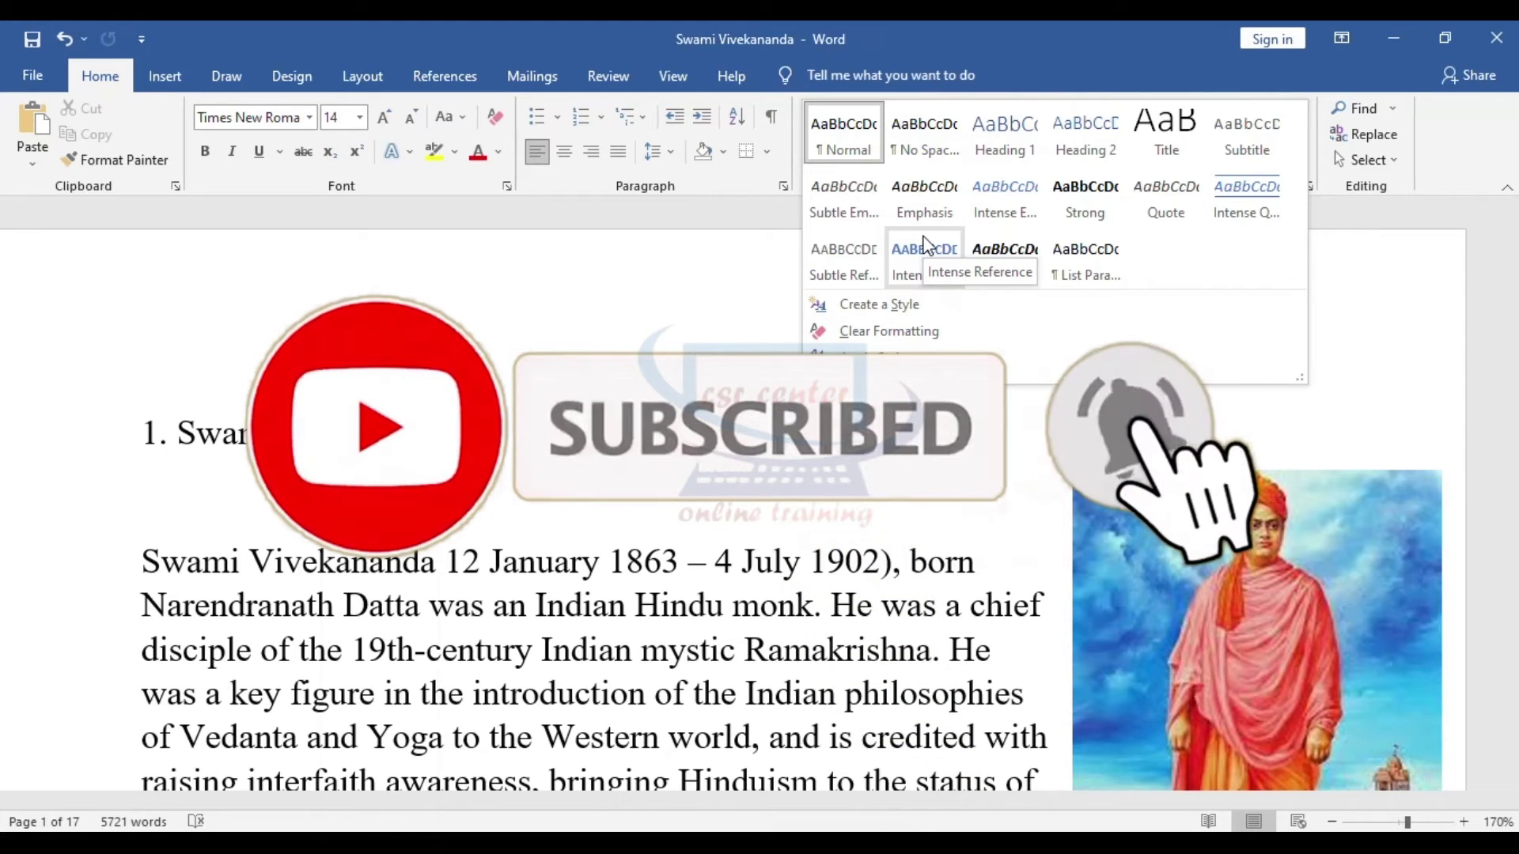
pyautogui.press('Escape')
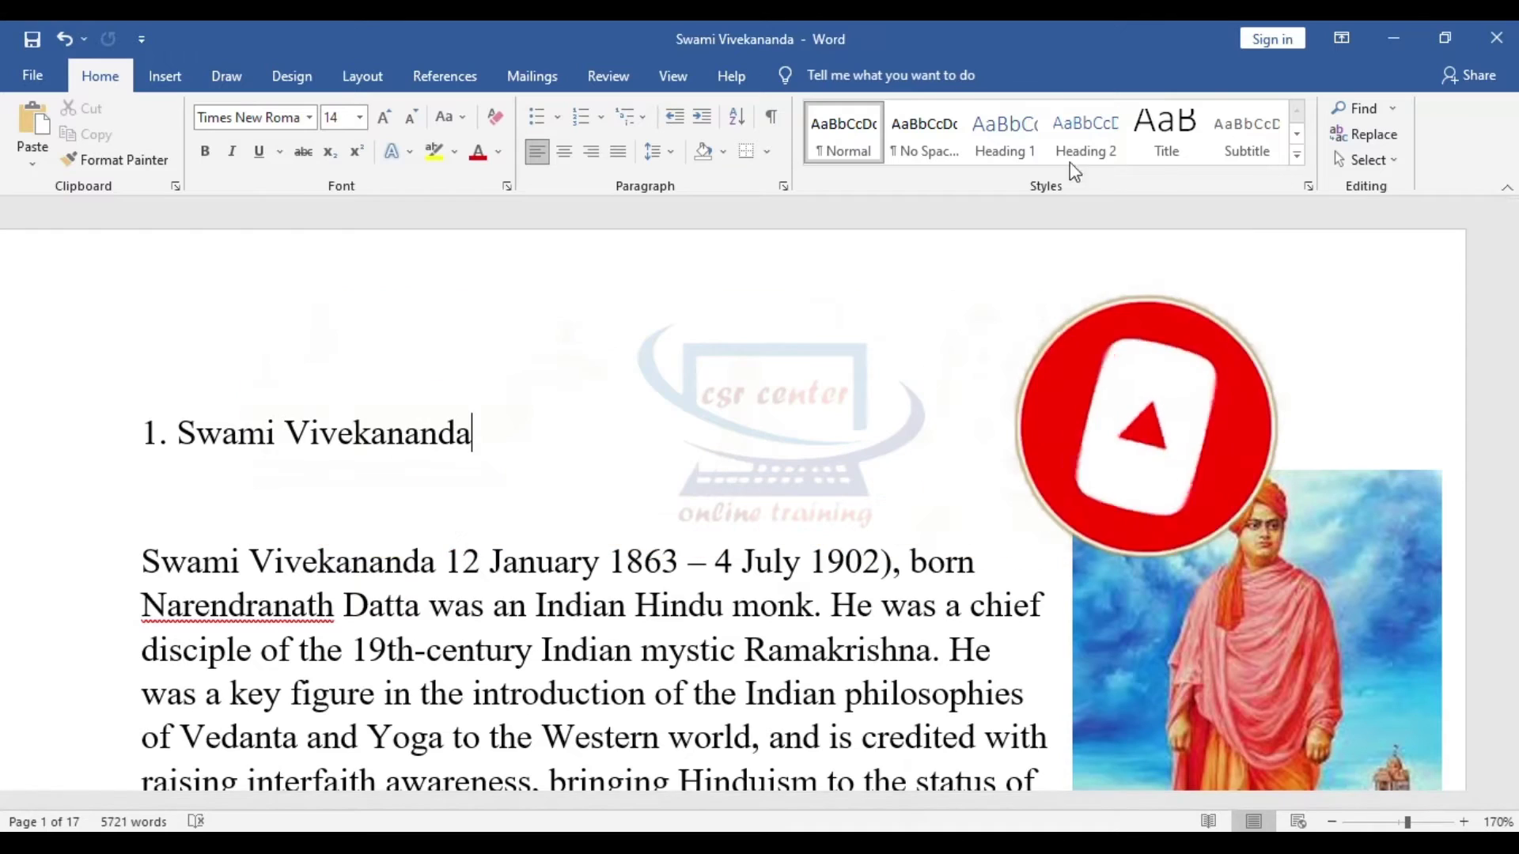
pyautogui.click(1019, 132)
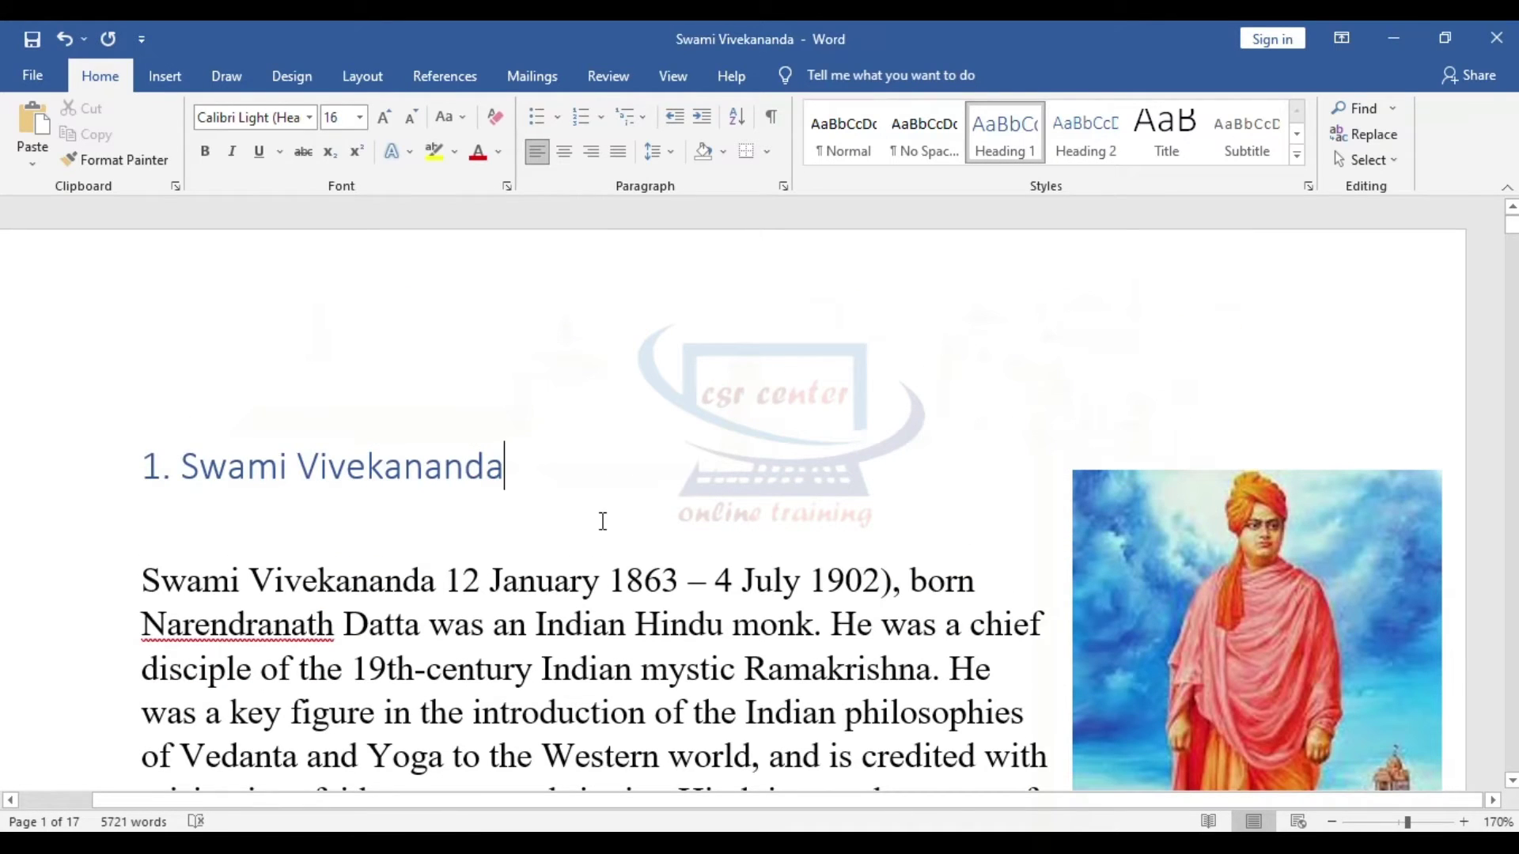
# Apply the Heading 1 style to the "2. Early life (1863–1888)" section title.
pyautogui.scroll(-10, 601, 520)
pyautogui.scroll(-10, 602, 520)
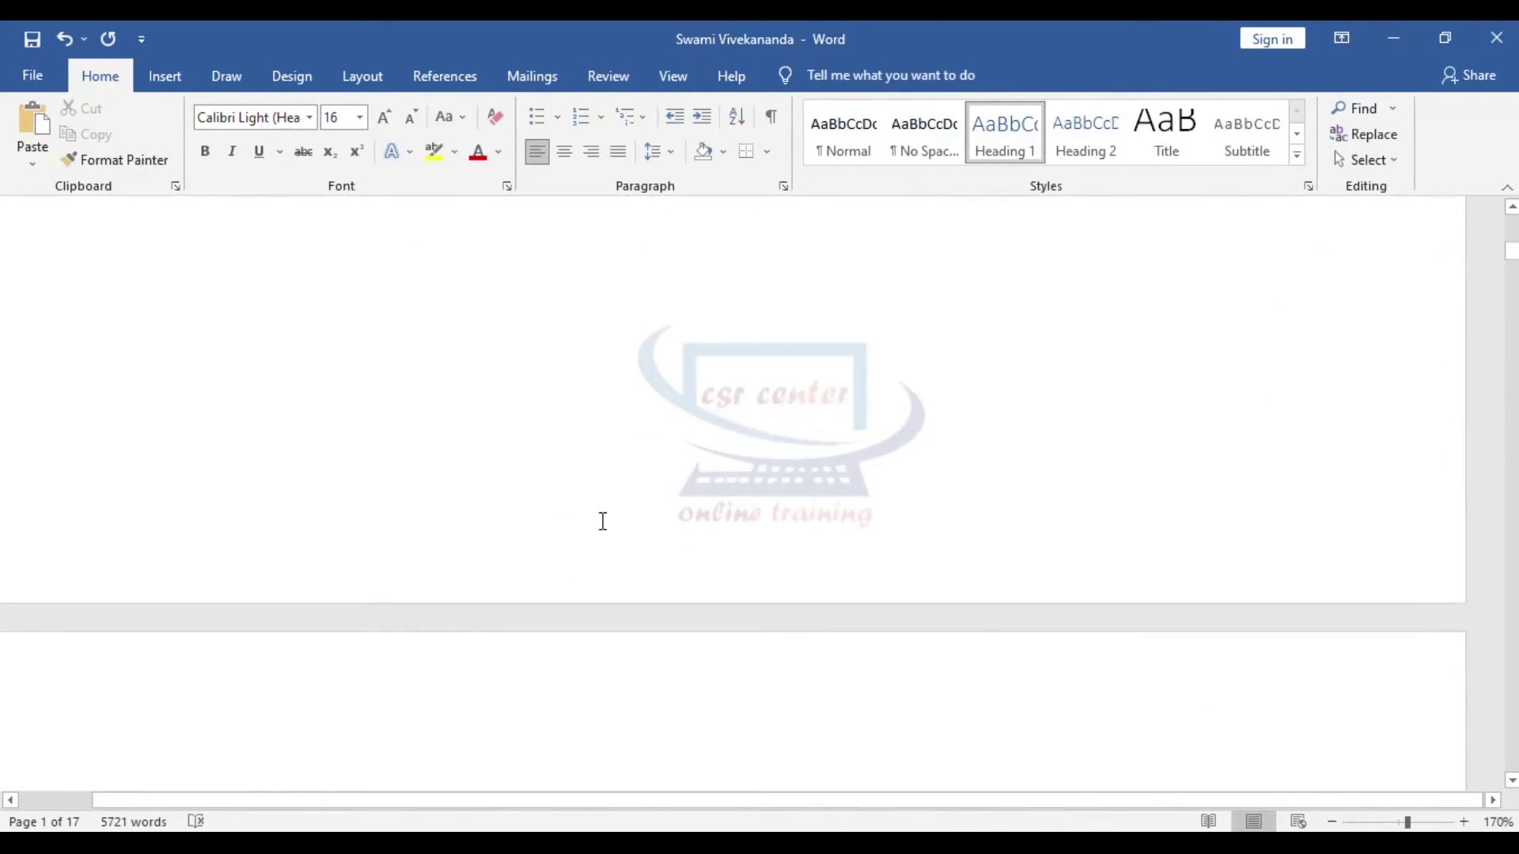
pyautogui.click(515, 318)
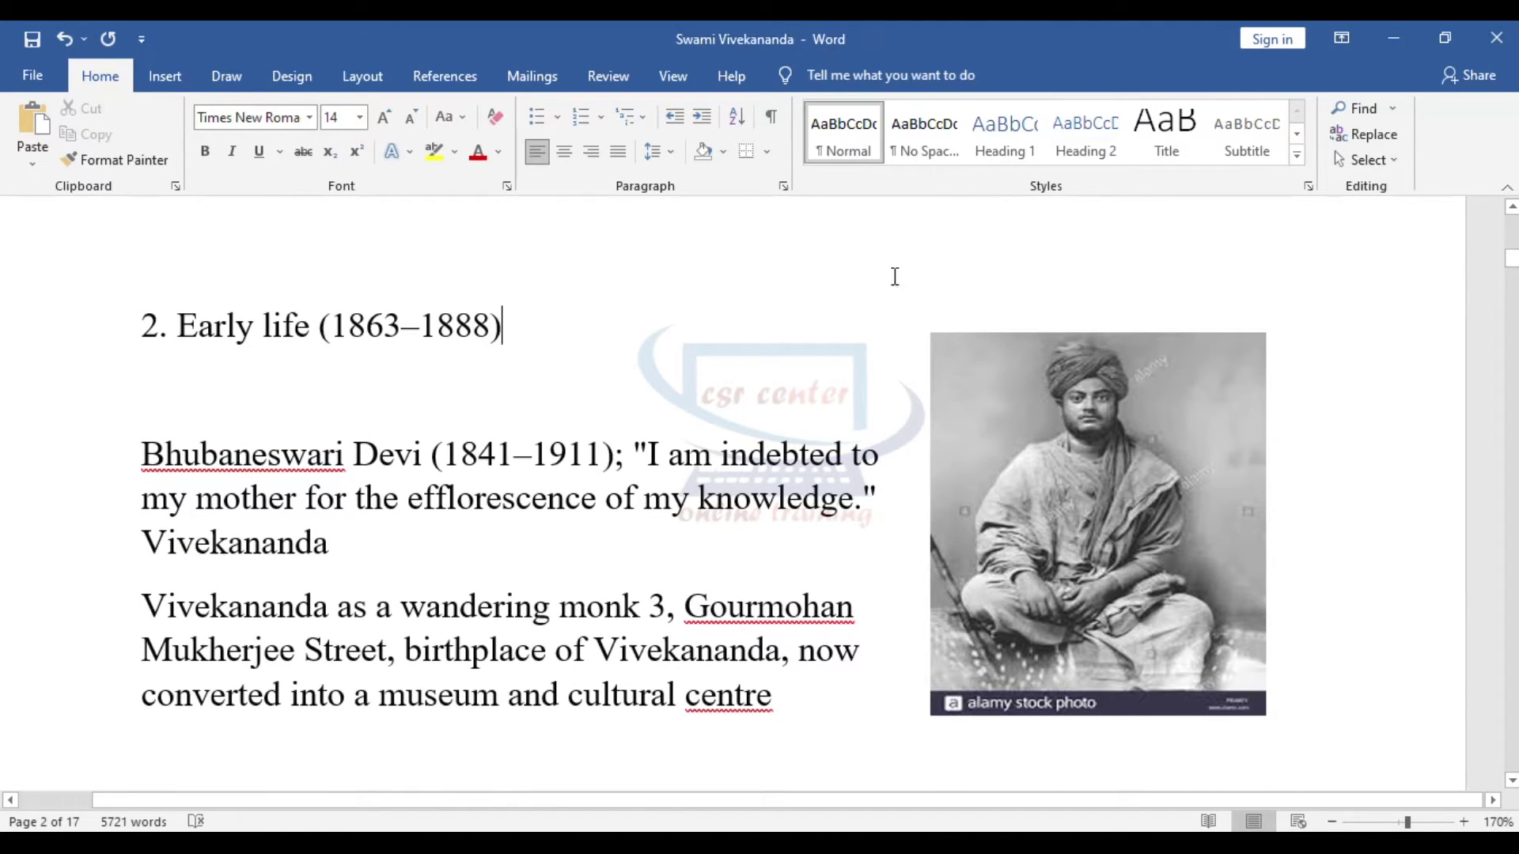
pyautogui.click(1003, 136)
# Apply the Heading 1 style to the "3. Education" section title.
pyautogui.scroll(-5, 563, 492)
pyautogui.scroll(-15, 563, 492)
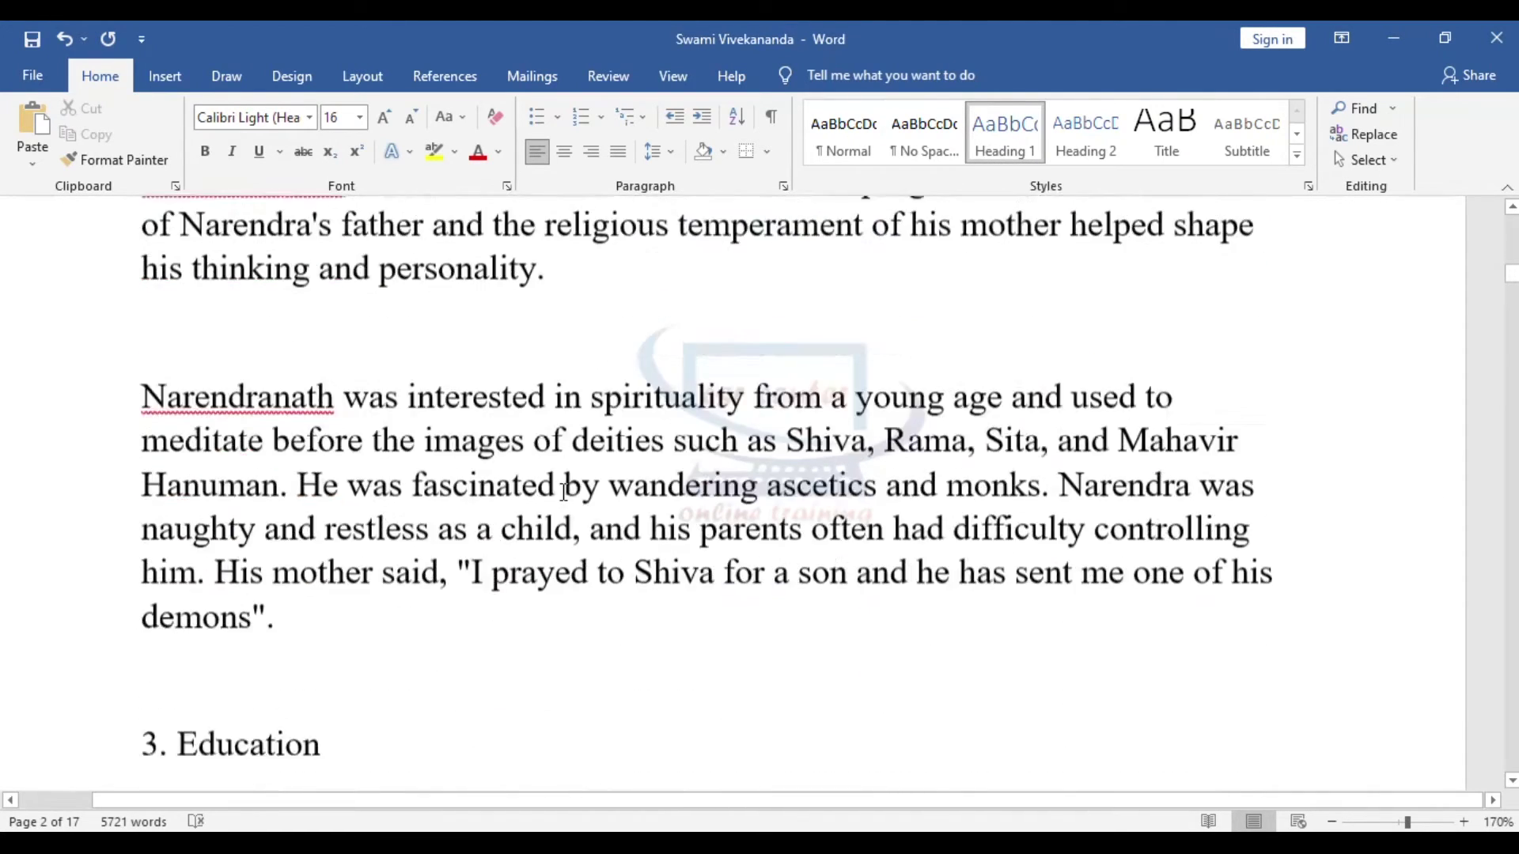
pyautogui.scroll(6, 417, 414)
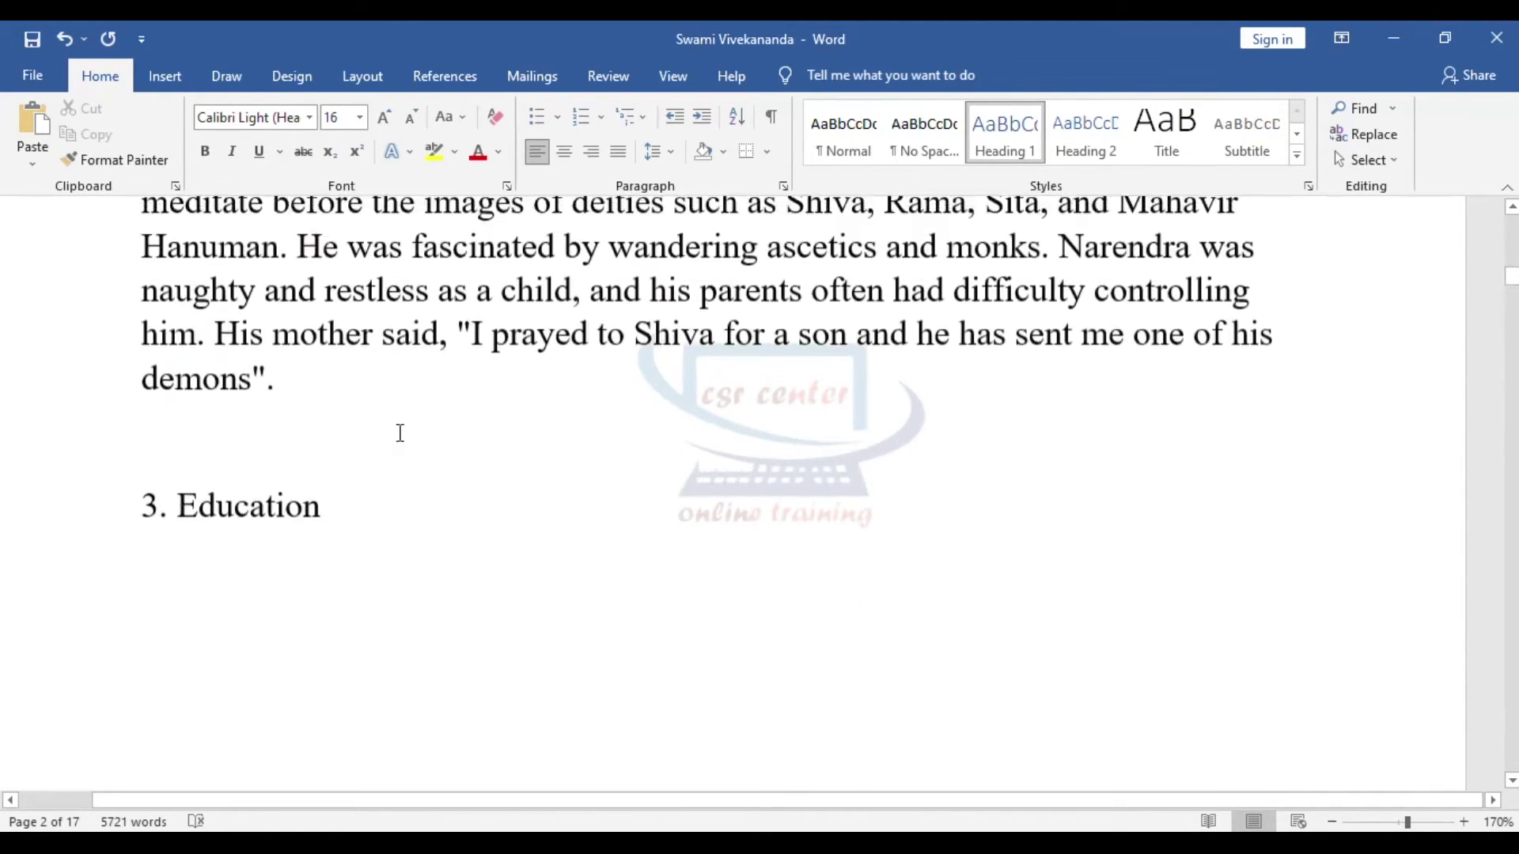
pyautogui.click(353, 508)
pyautogui.click(1002, 147)
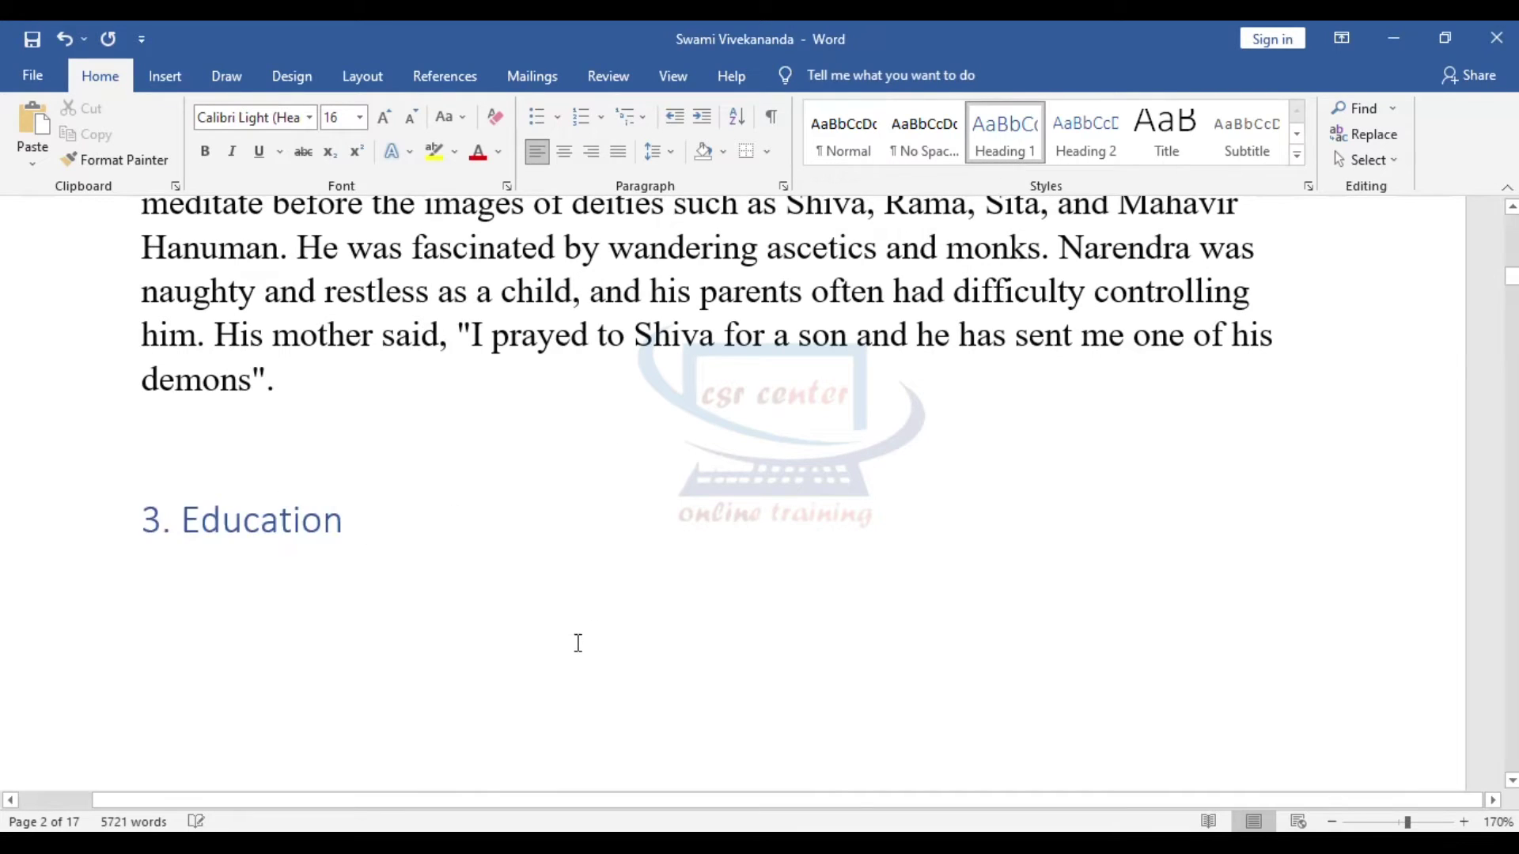
# Apply the Heading 1 style to the "4. With Ramakrishna" section title.
pyautogui.scroll(-15, 577, 637)
pyautogui.scroll(-15, 578, 644)
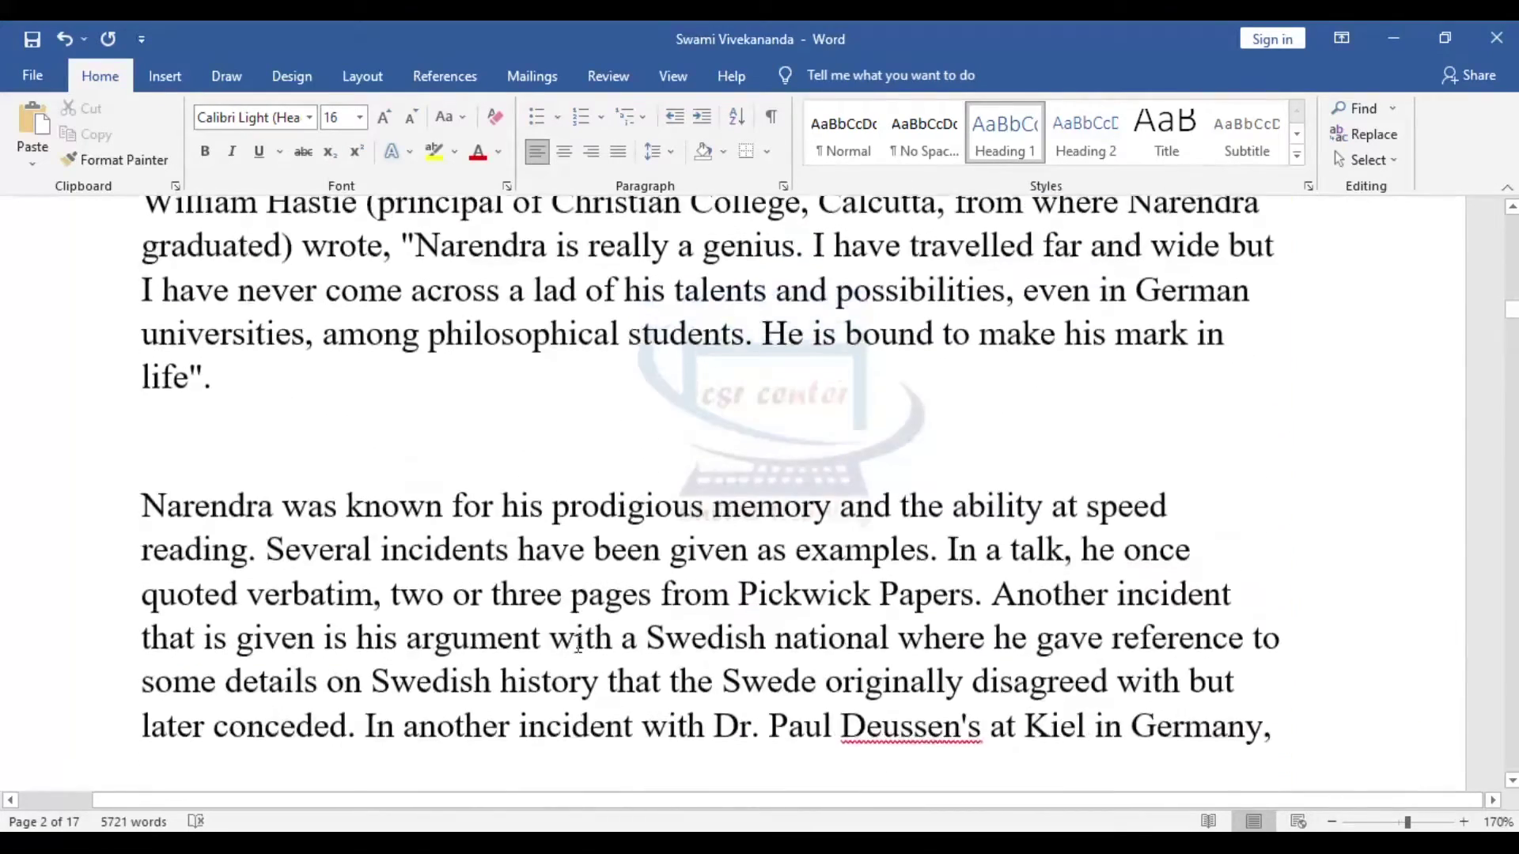
pyautogui.click(988, 361)
pyautogui.click(1028, 148)
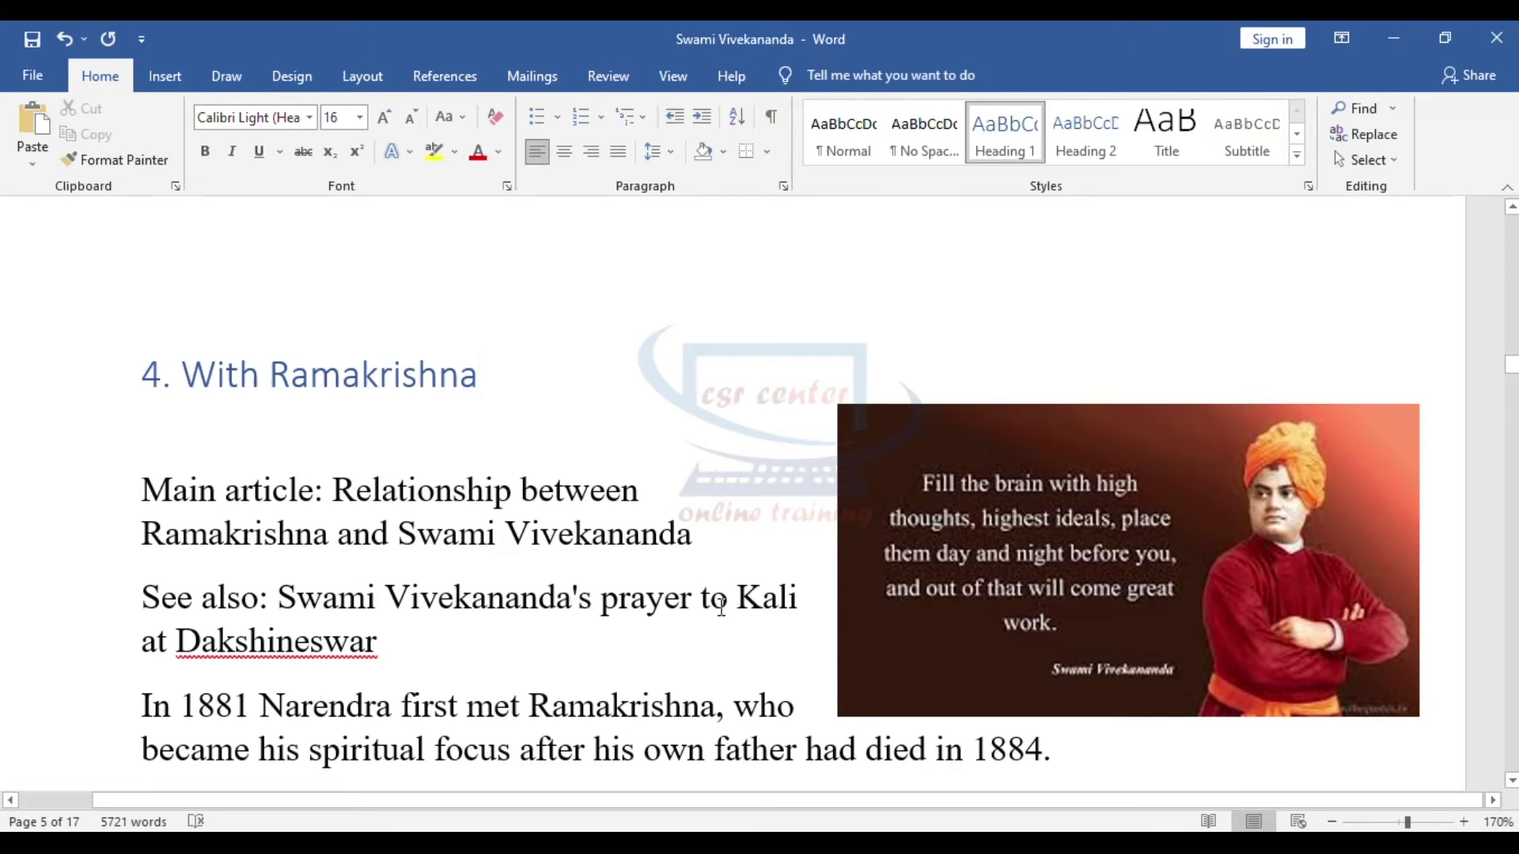
pyautogui.hotkey('ctrl', 'z')
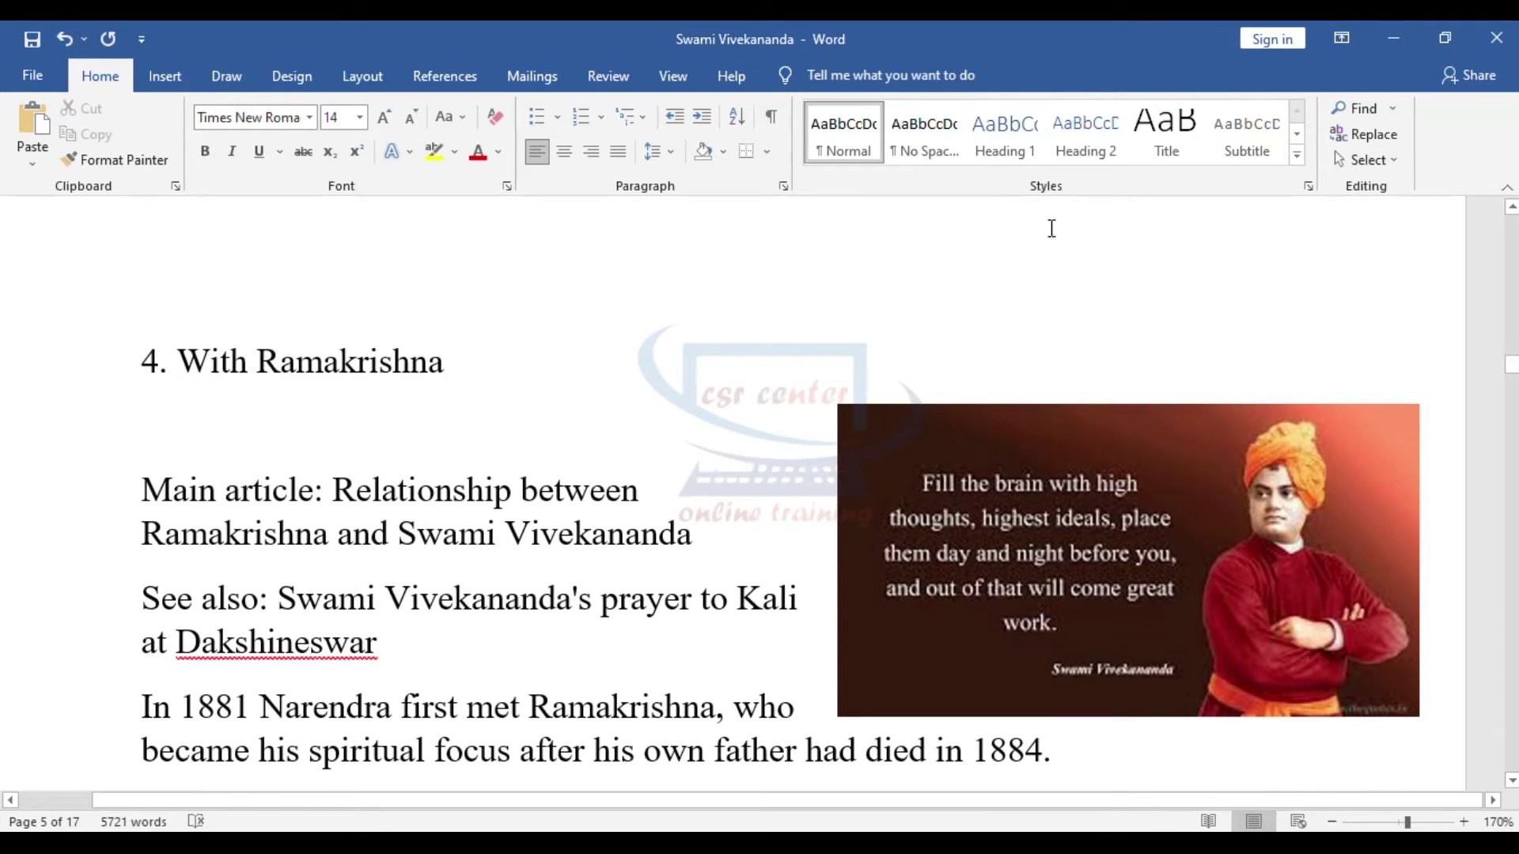
pyautogui.click(1027, 148)
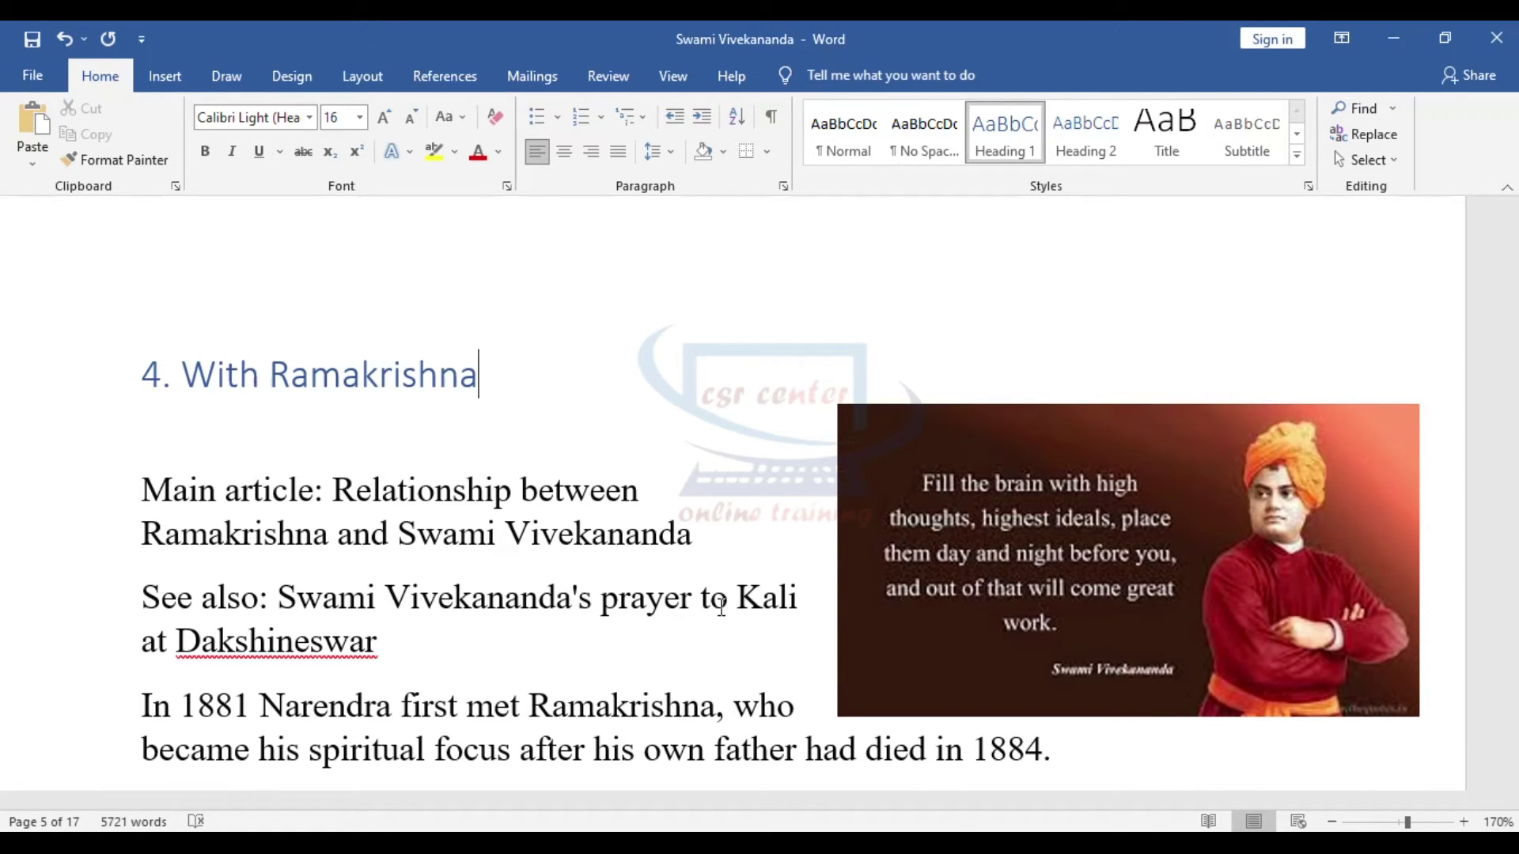
# Review the section headings from the end of the document back to the first page to check their style.
pyautogui.hotkey('ctrl', 'End')
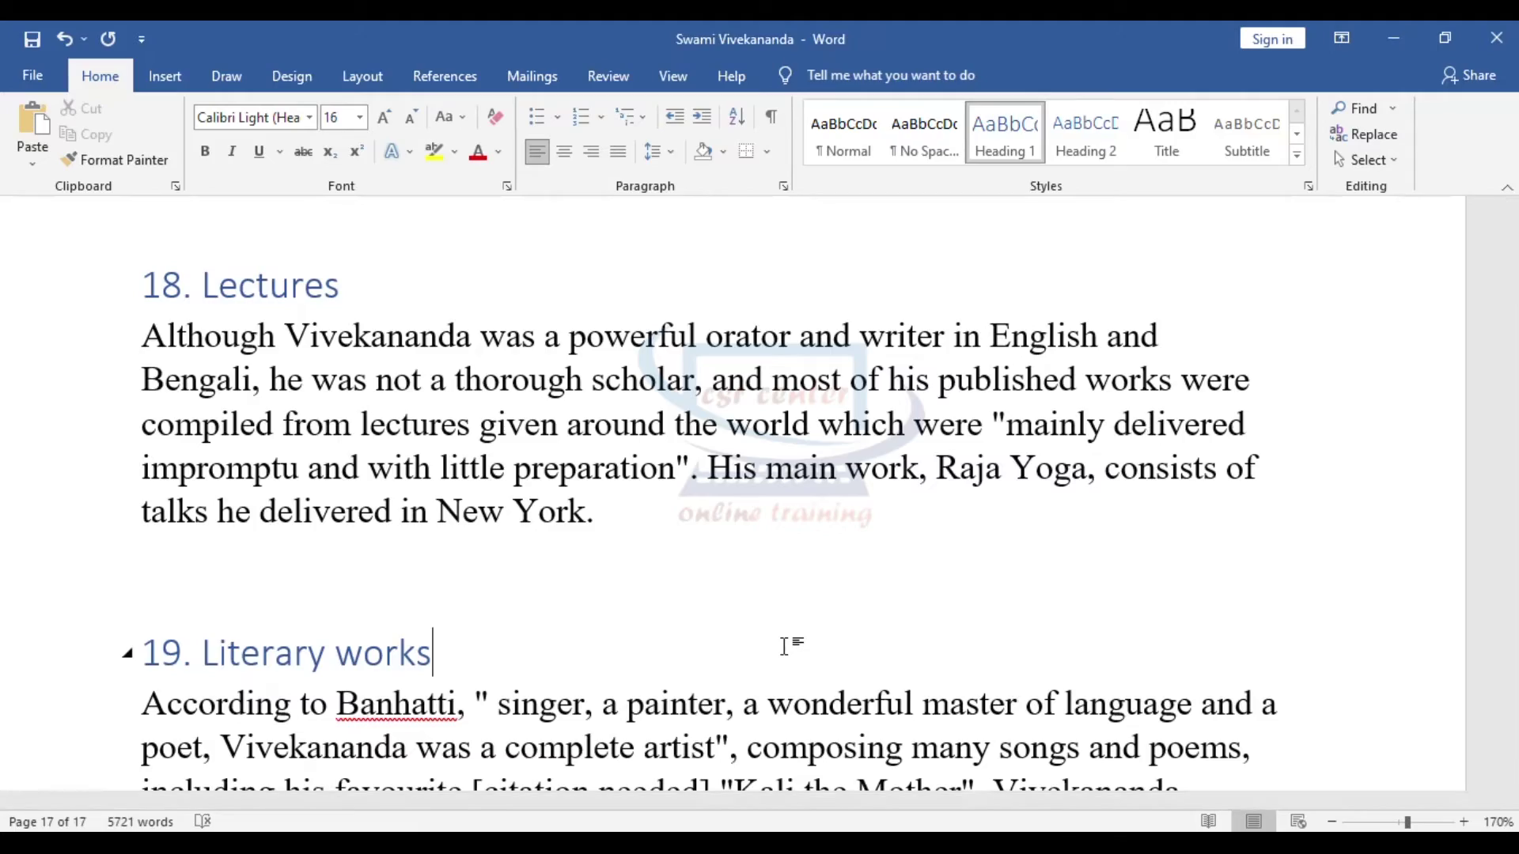
pyautogui.scroll(15, 784, 646)
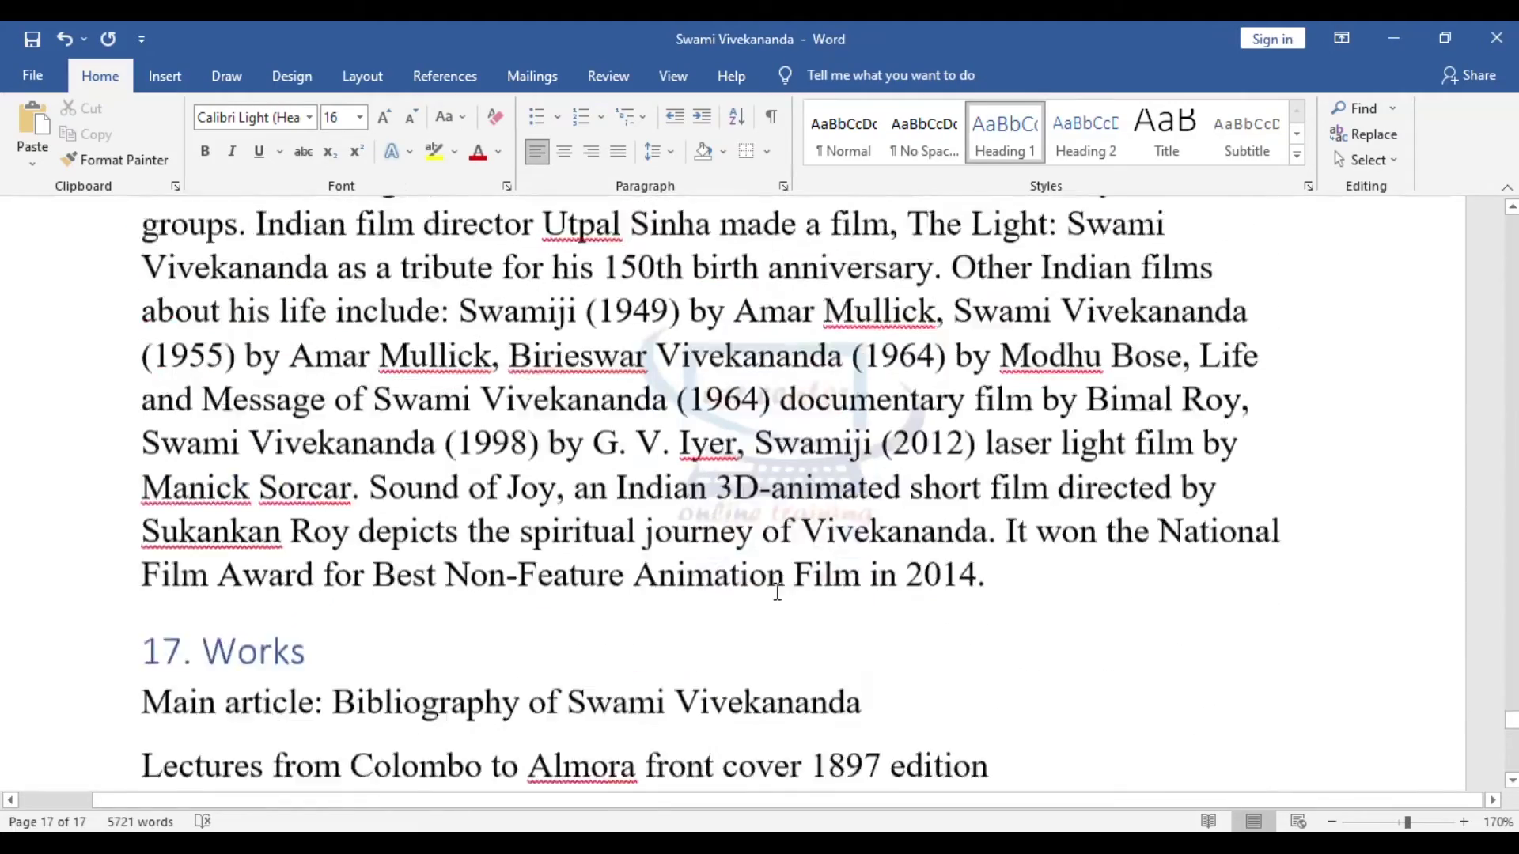
pyautogui.scroll(15, 778, 591)
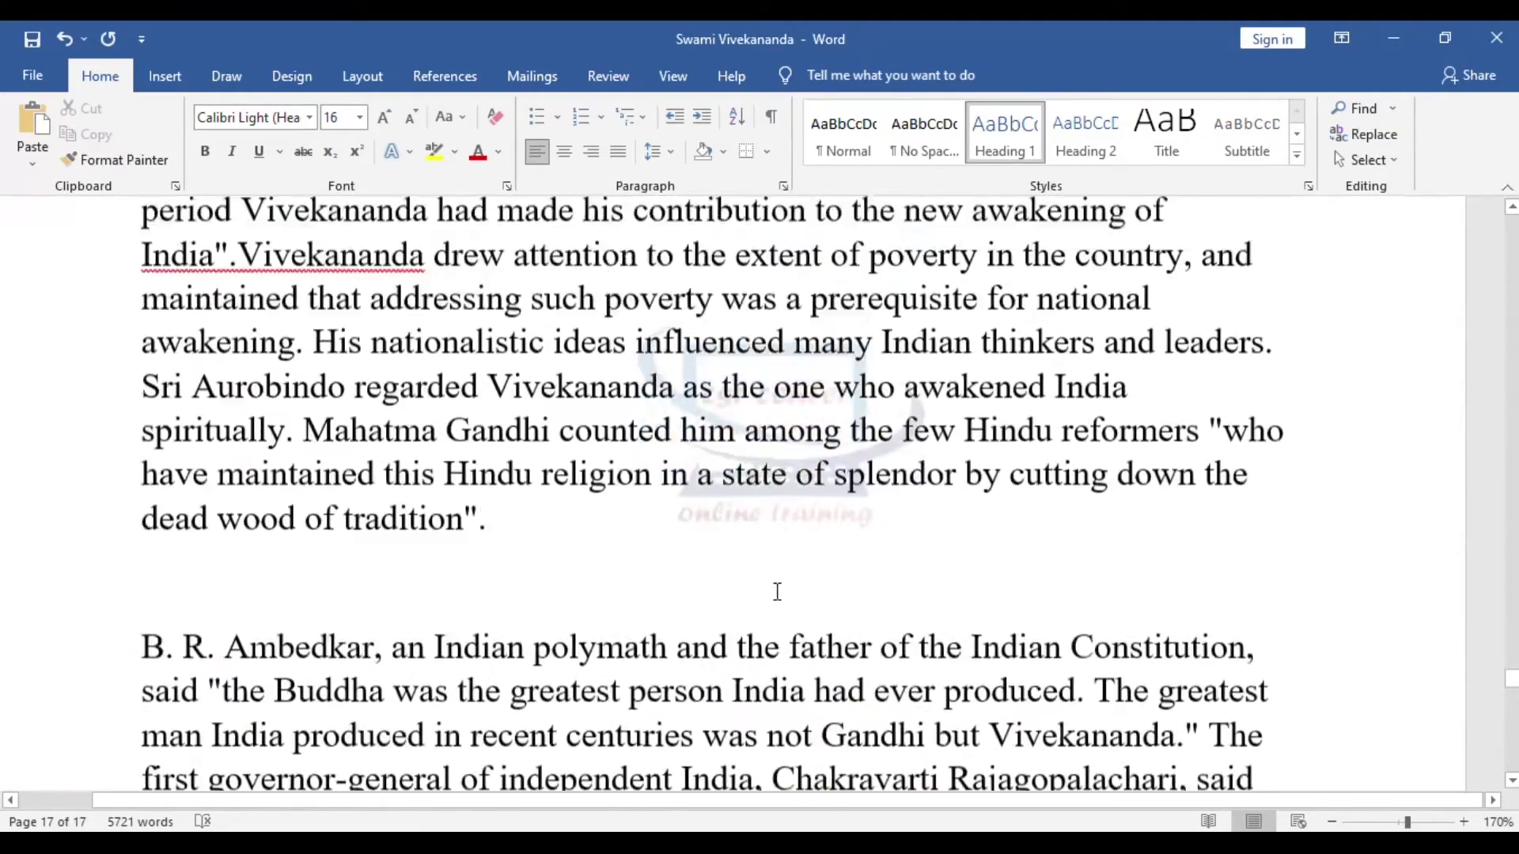
pyautogui.scroll(15, 777, 591)
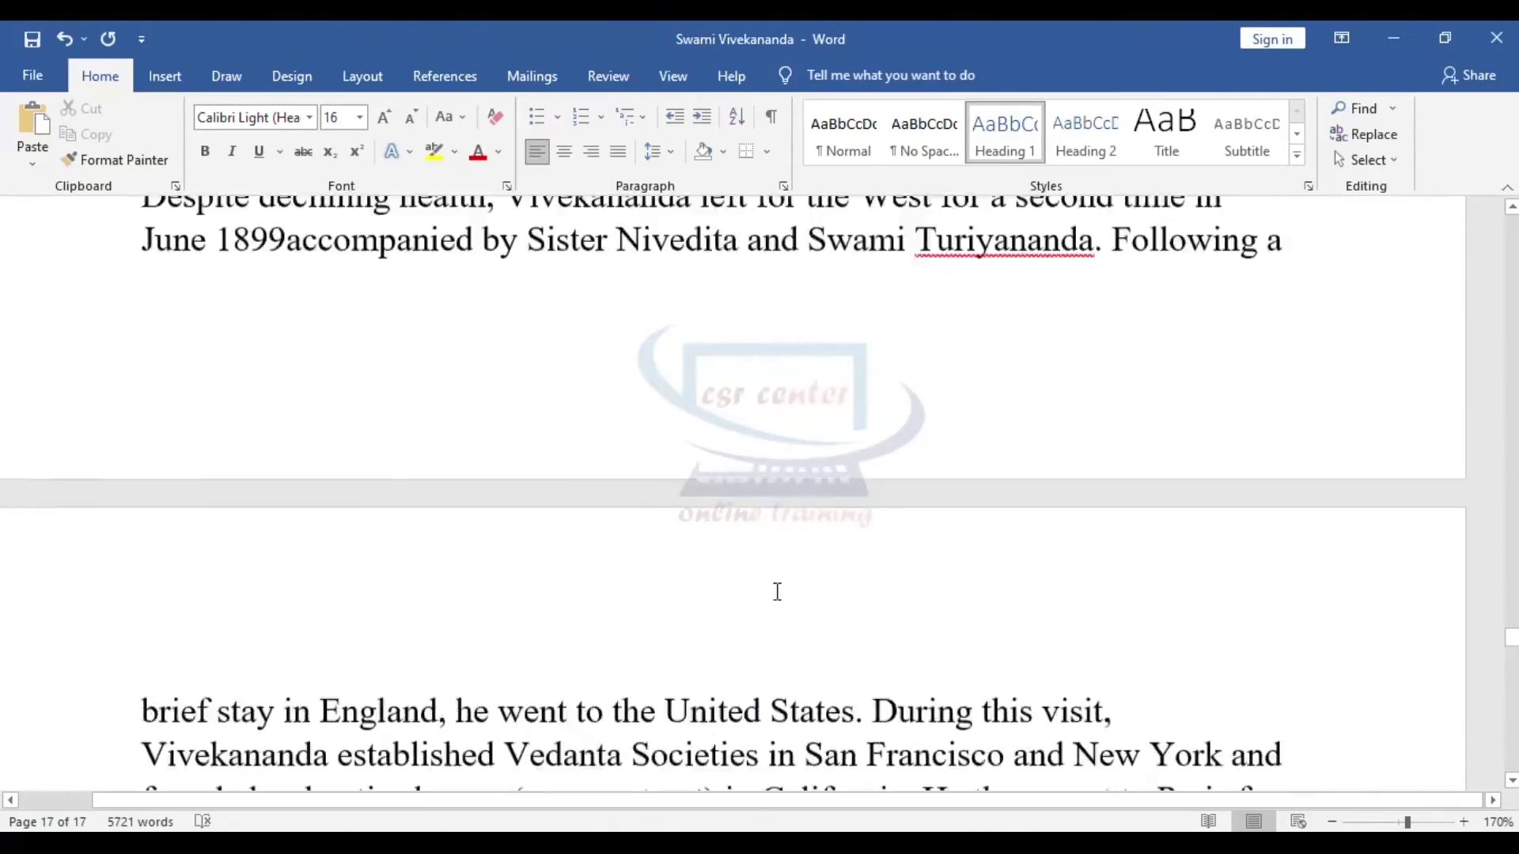
pyautogui.scroll(15, 777, 591)
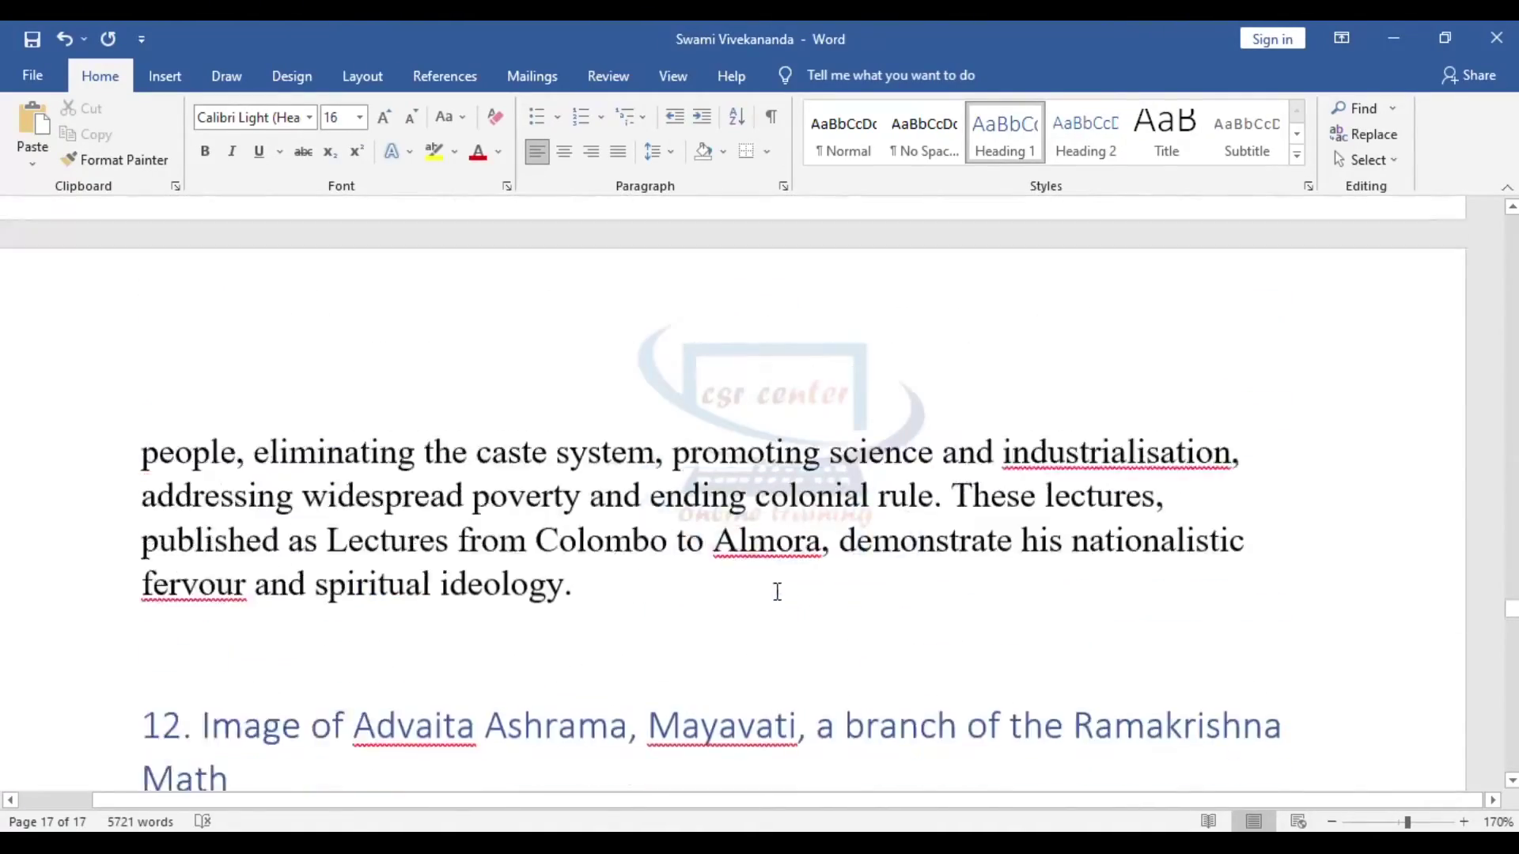
pyautogui.scroll(15, 777, 591)
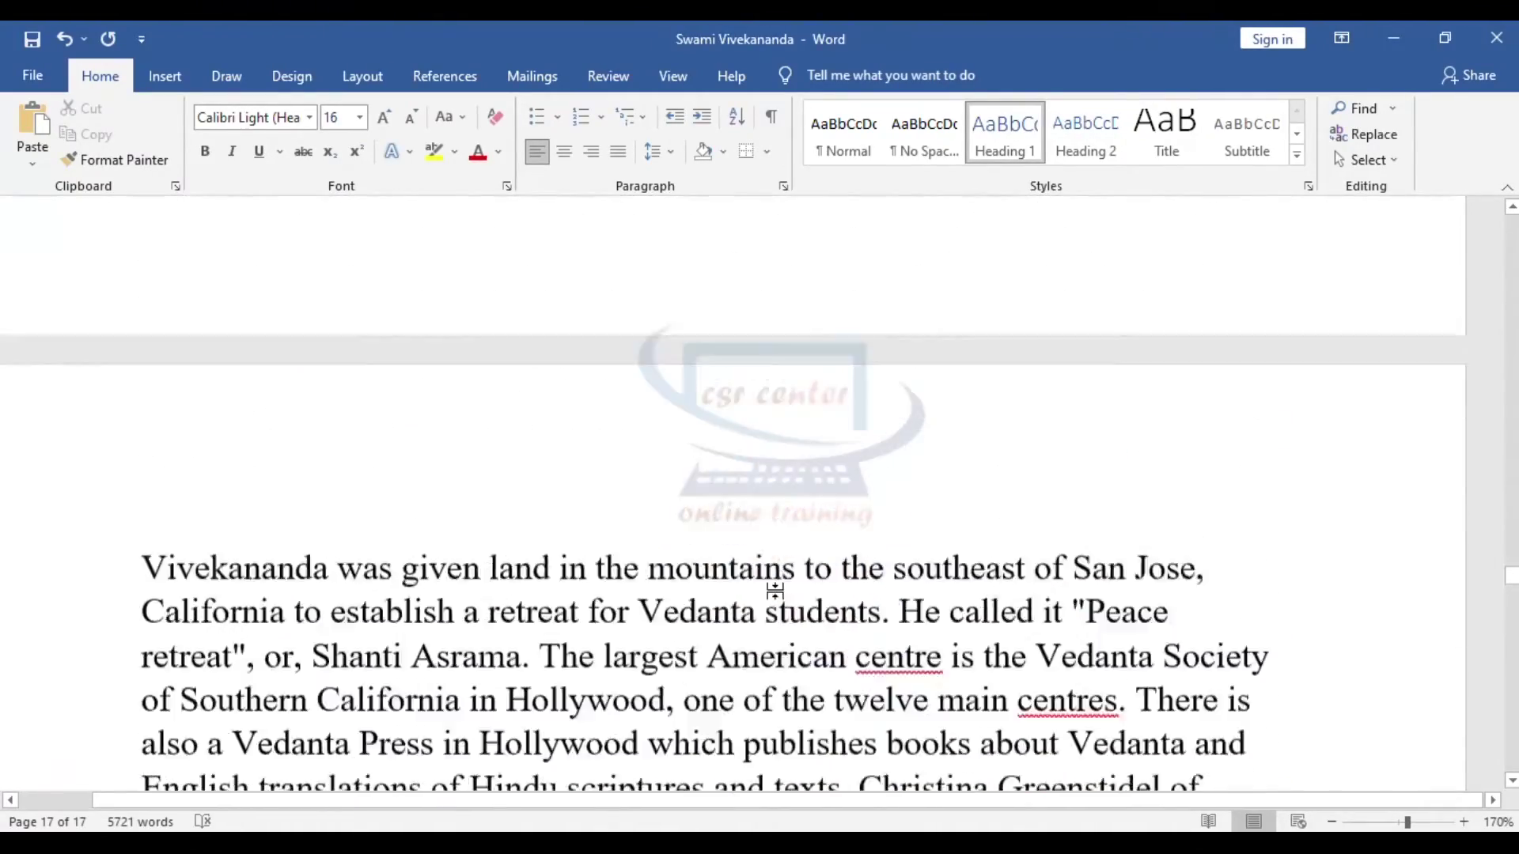
pyautogui.scroll(5, 777, 592)
pyautogui.moveTo(1512, 563); pyautogui.dragTo(1512, 227)
pyautogui.click(790, 551)
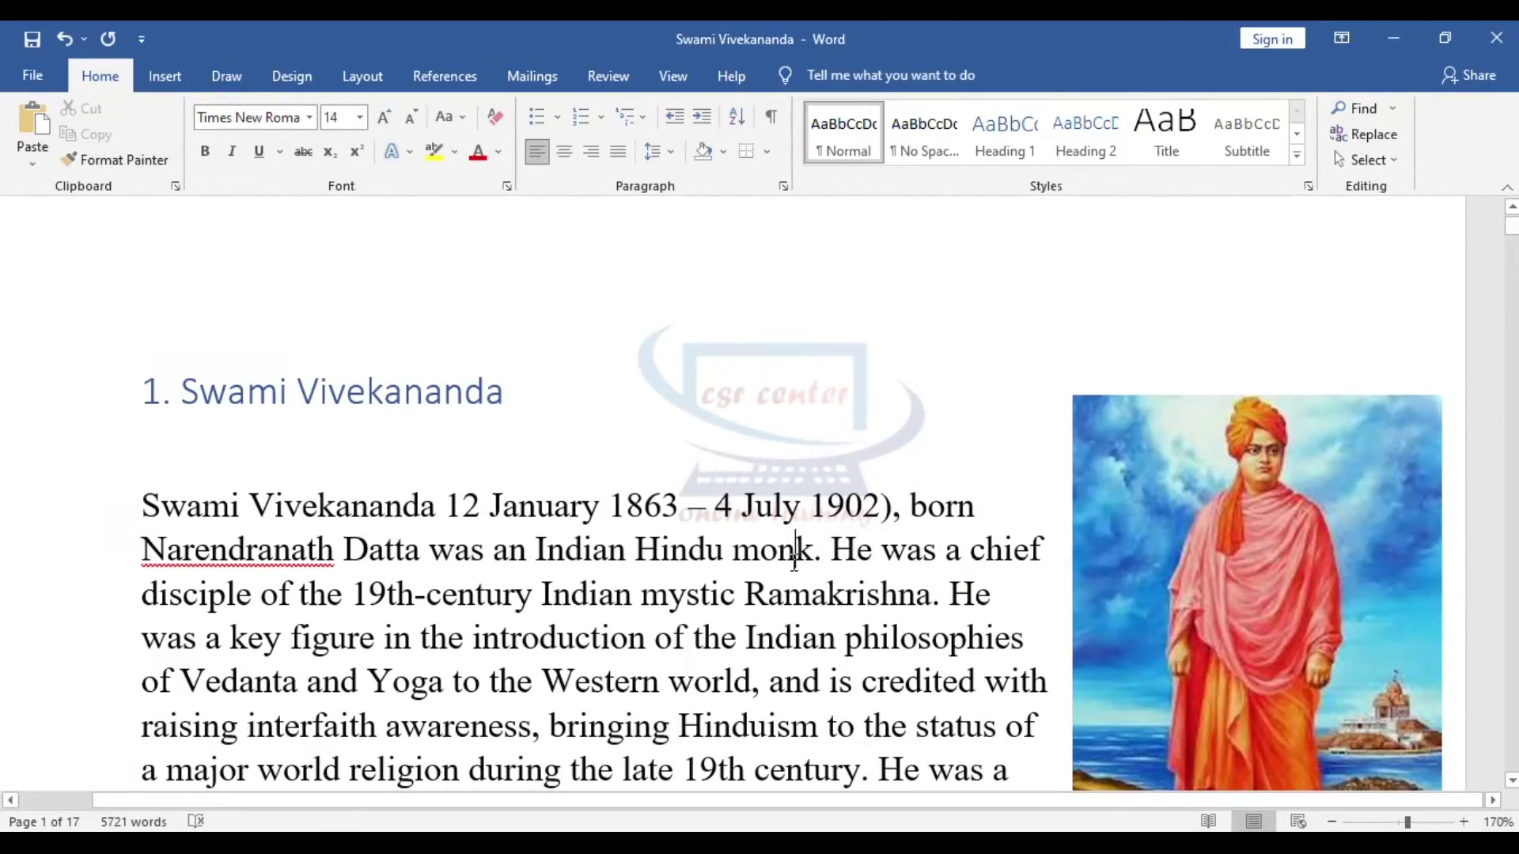
# Insert an Automatic Table 2 table of contents on the empty line after the document's last paragraph.
pyautogui.click(444, 76)
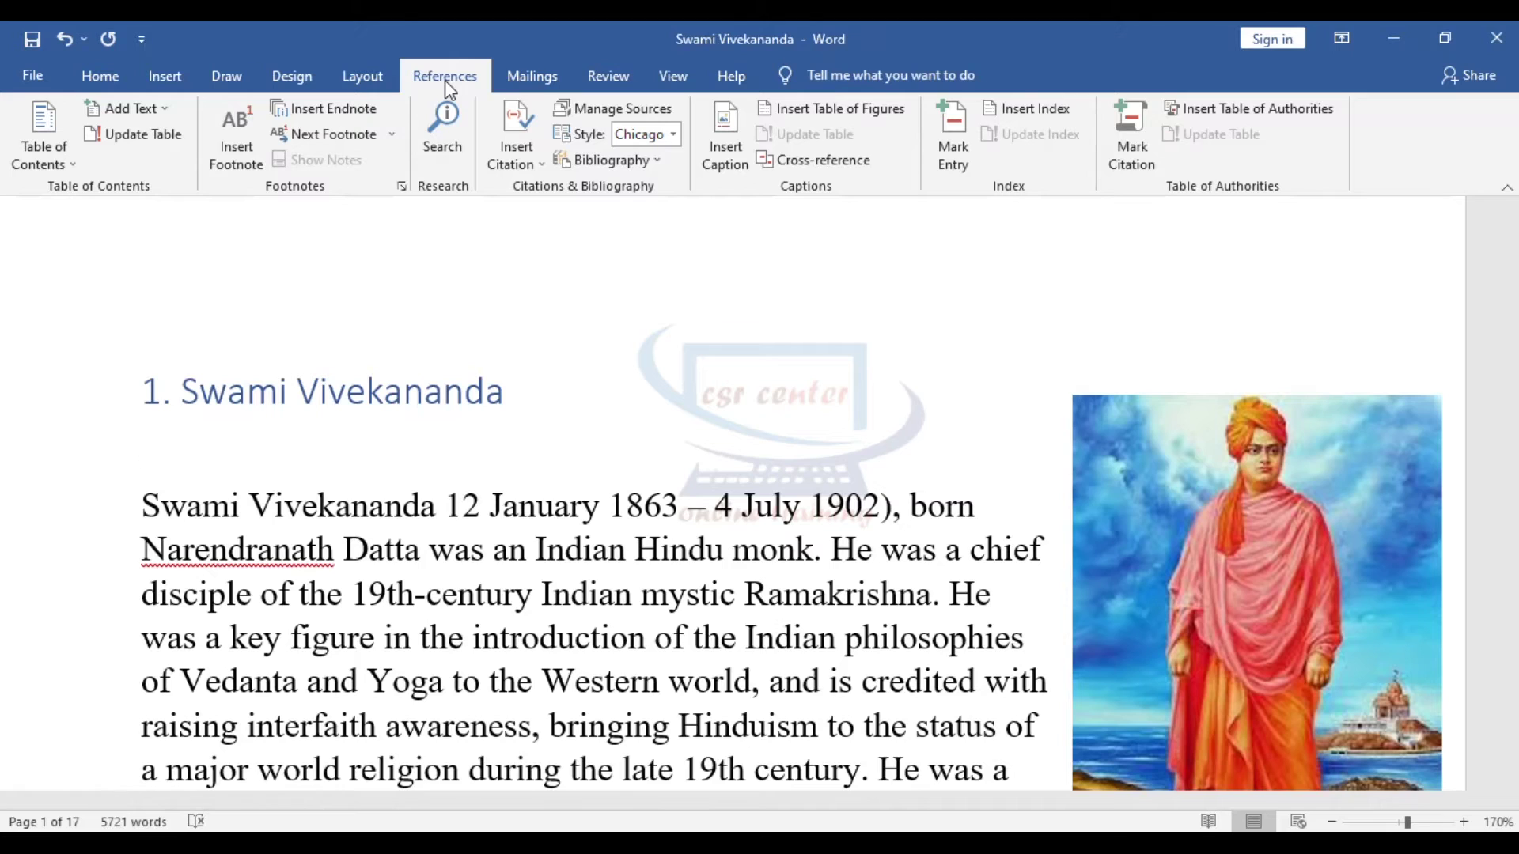
pyautogui.click(74, 163)
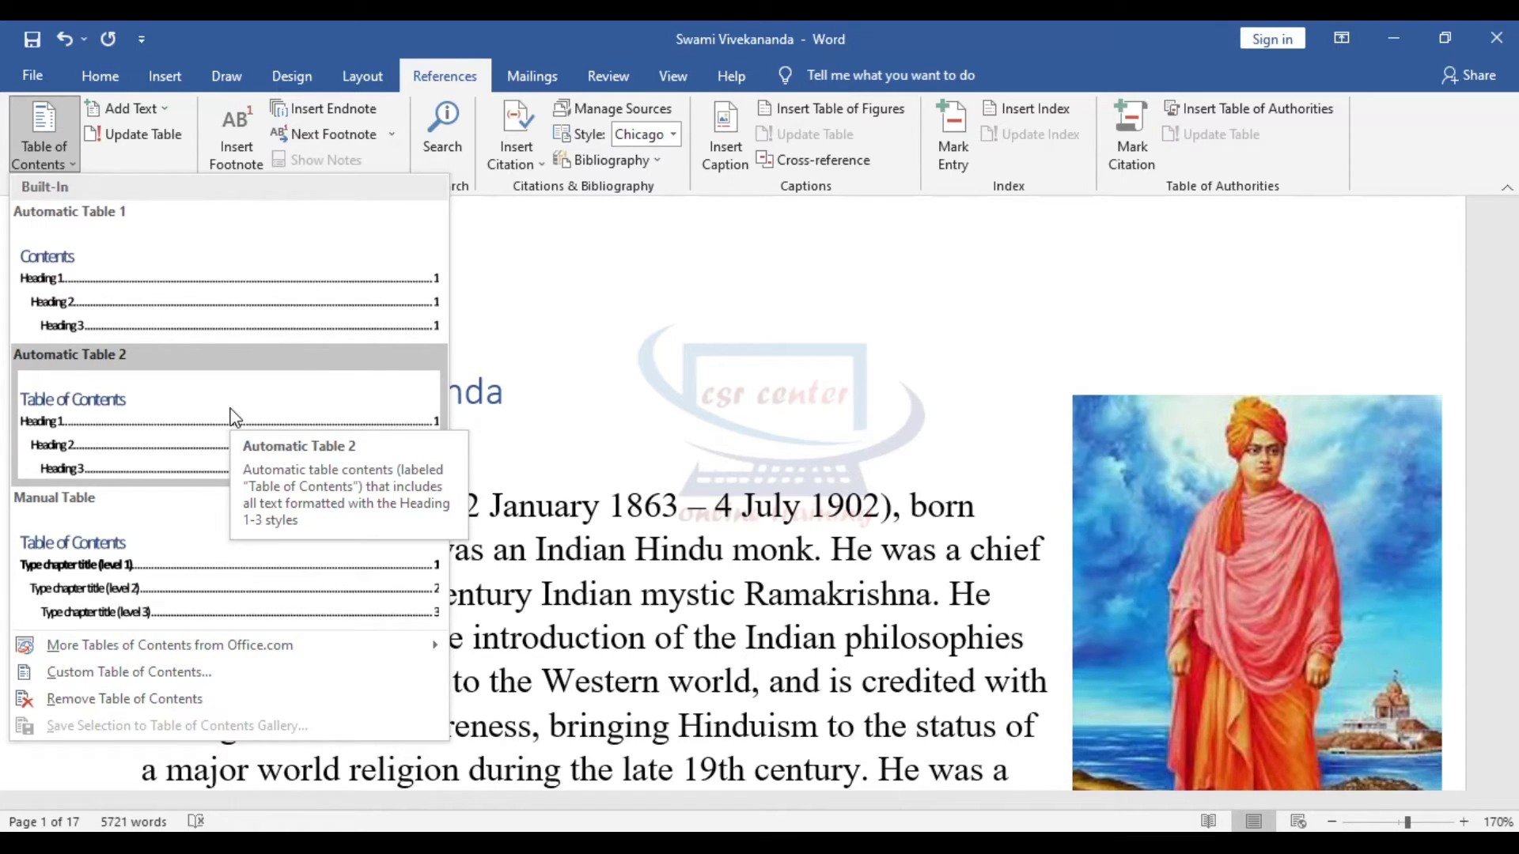
pyautogui.click(599, 435)
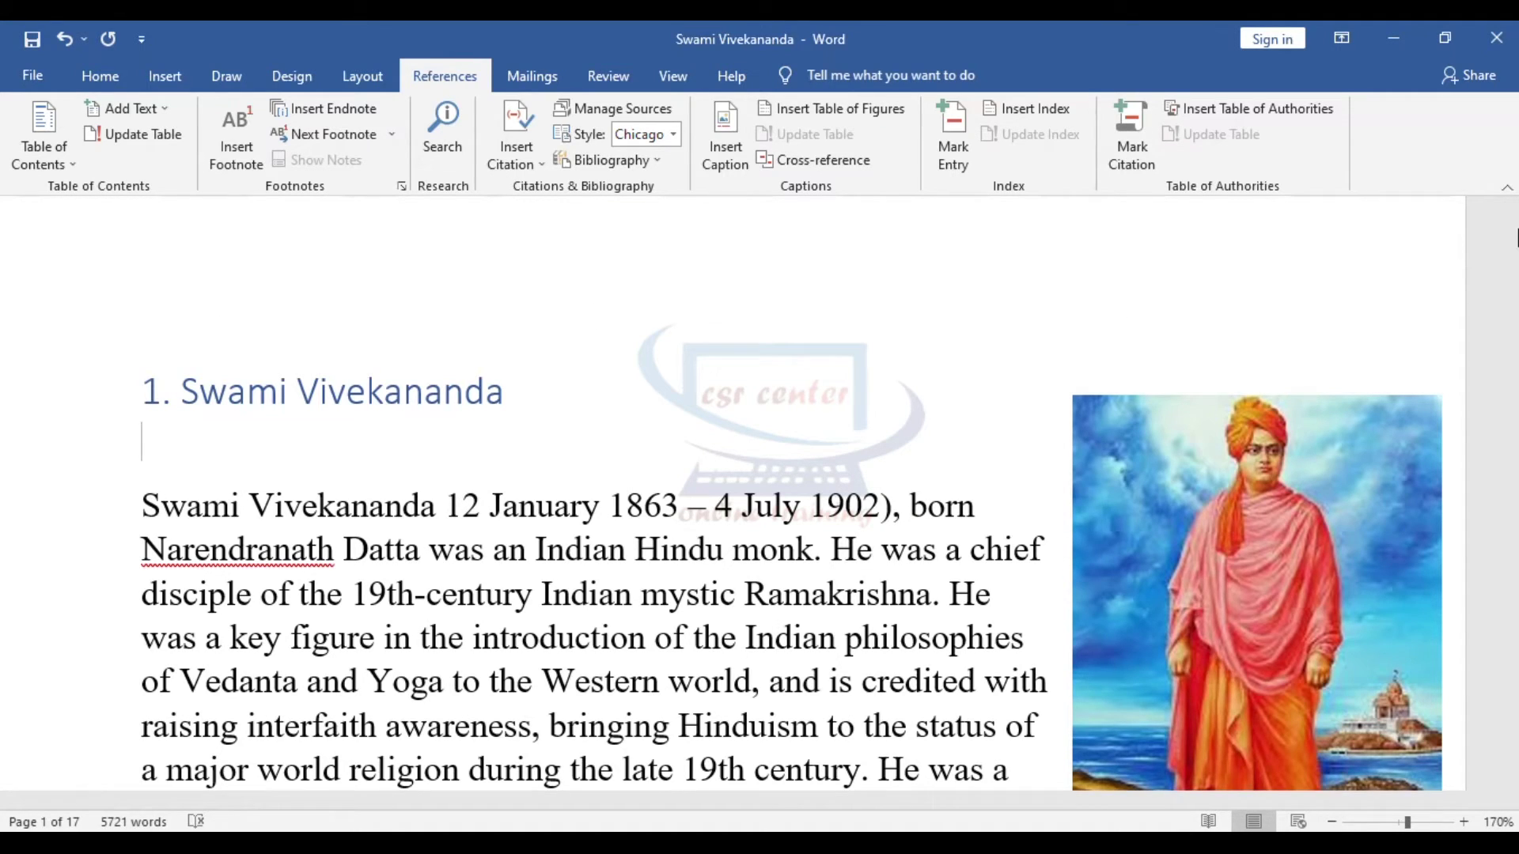
pyautogui.moveTo(1511, 235); pyautogui.dragTo(1511, 764)
pyautogui.click(496, 478)
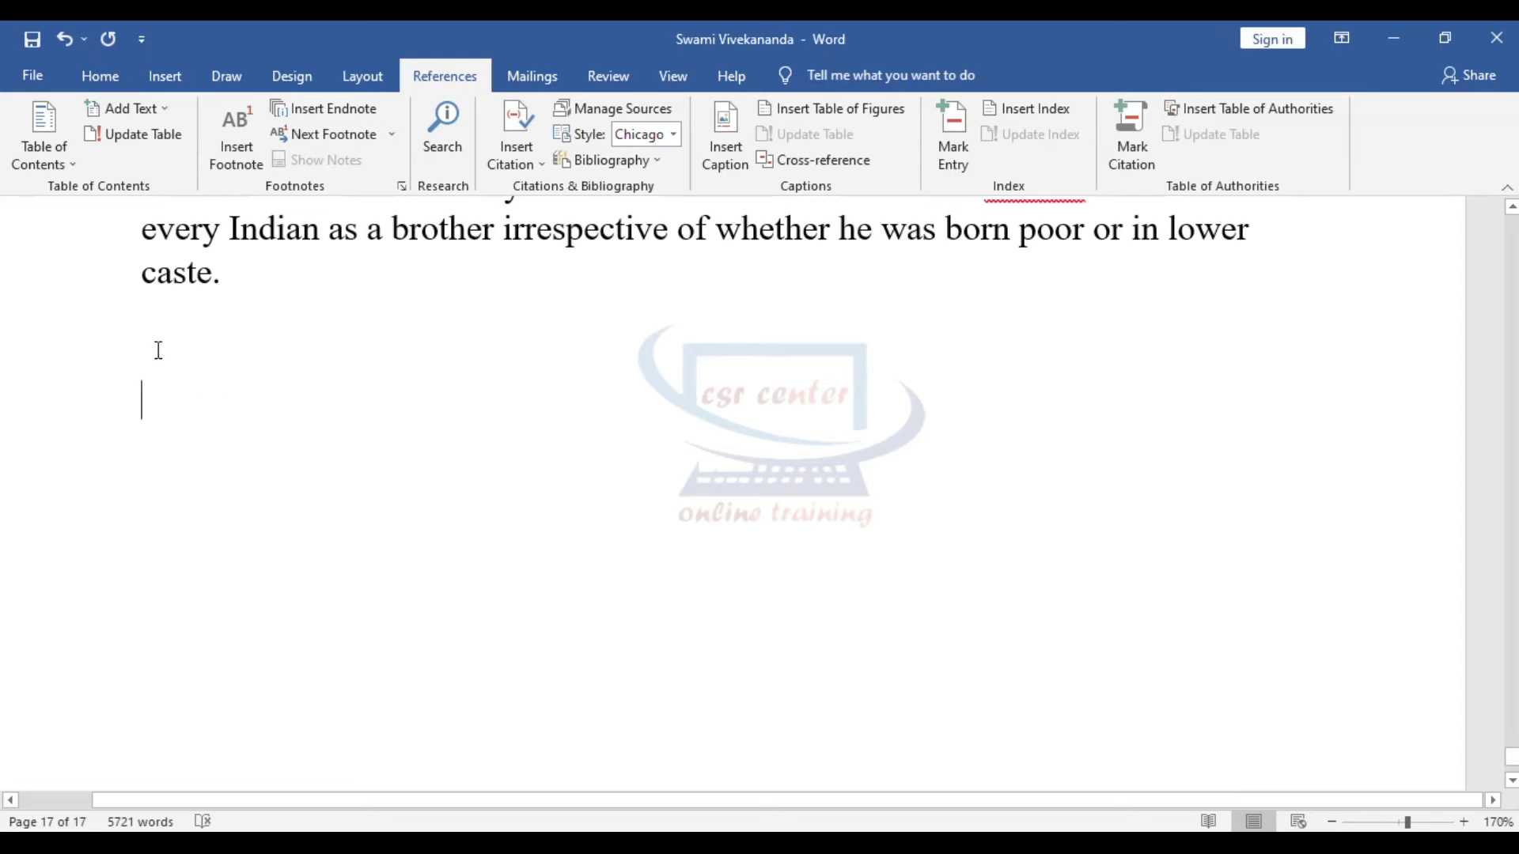
pyautogui.click(73, 158)
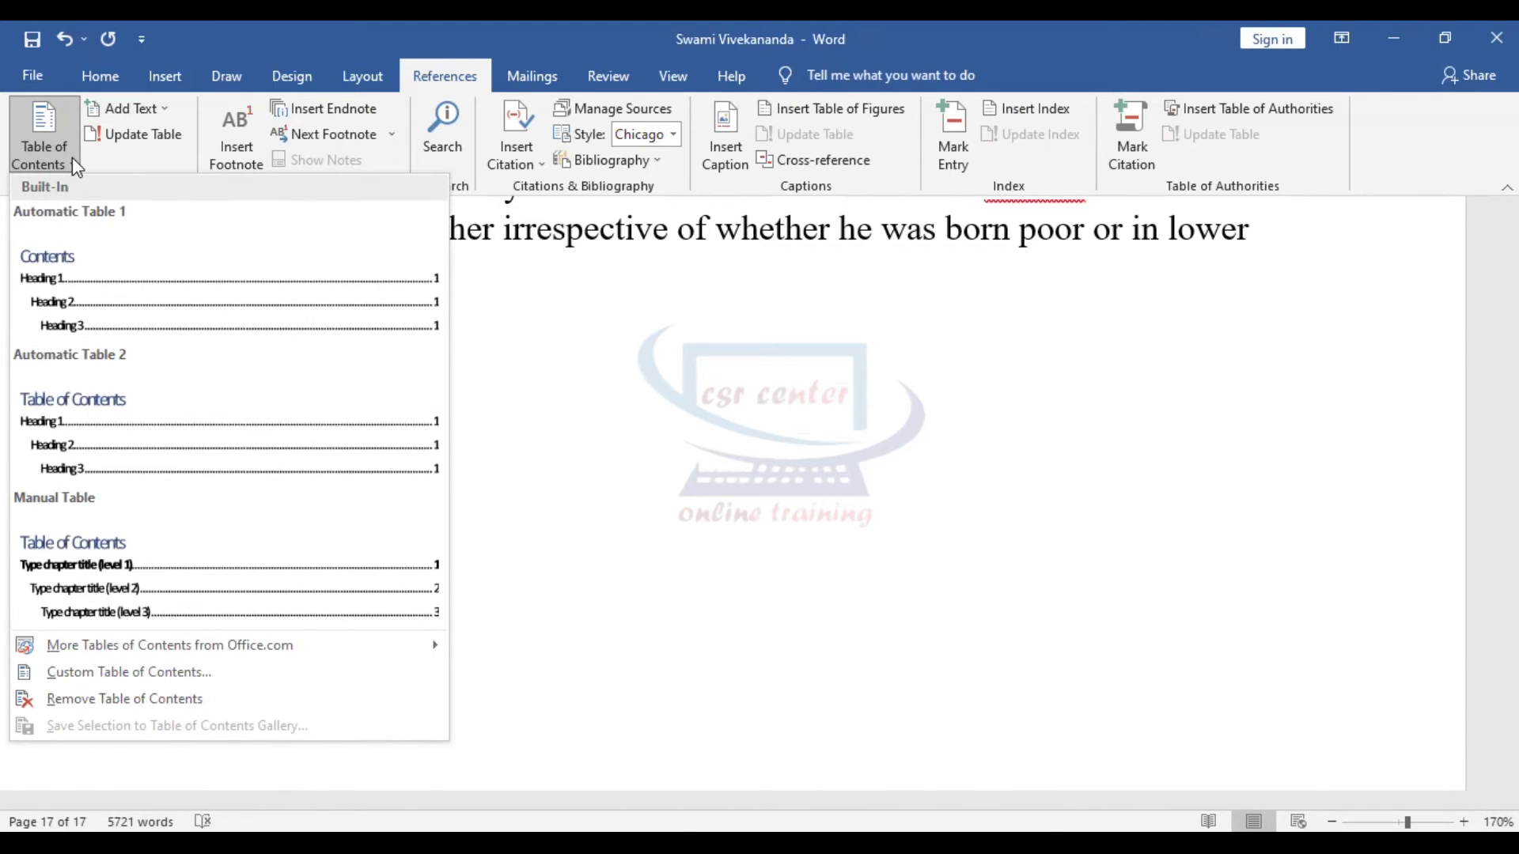
pyautogui.click(113, 440)
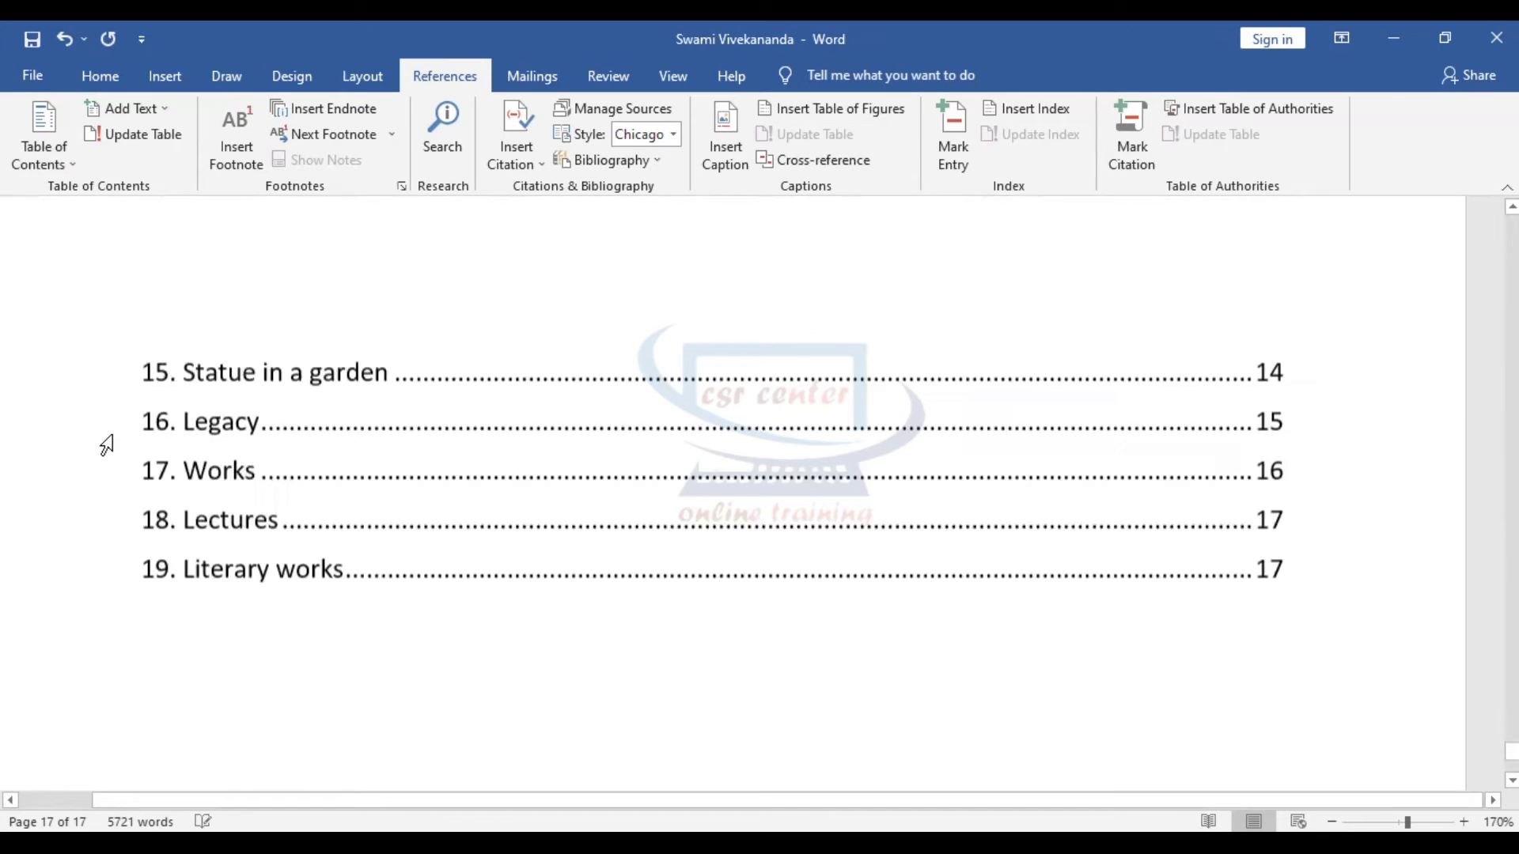
# Examine the headings and page numbers listed throughout the inserted table of contents.
pyautogui.scroll(8, 442, 484)
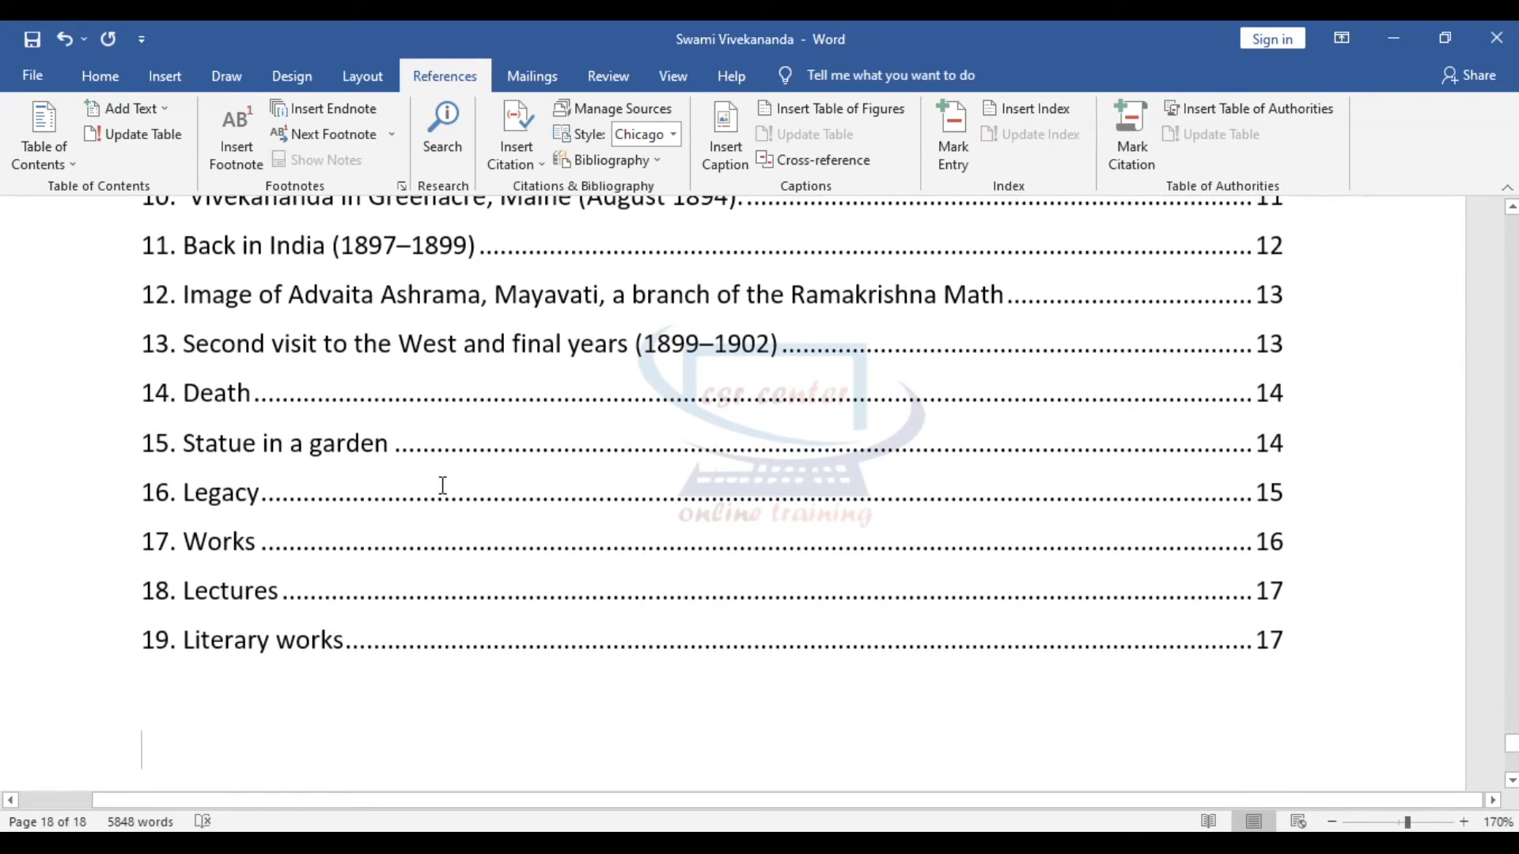
pyautogui.scroll(10, 443, 485)
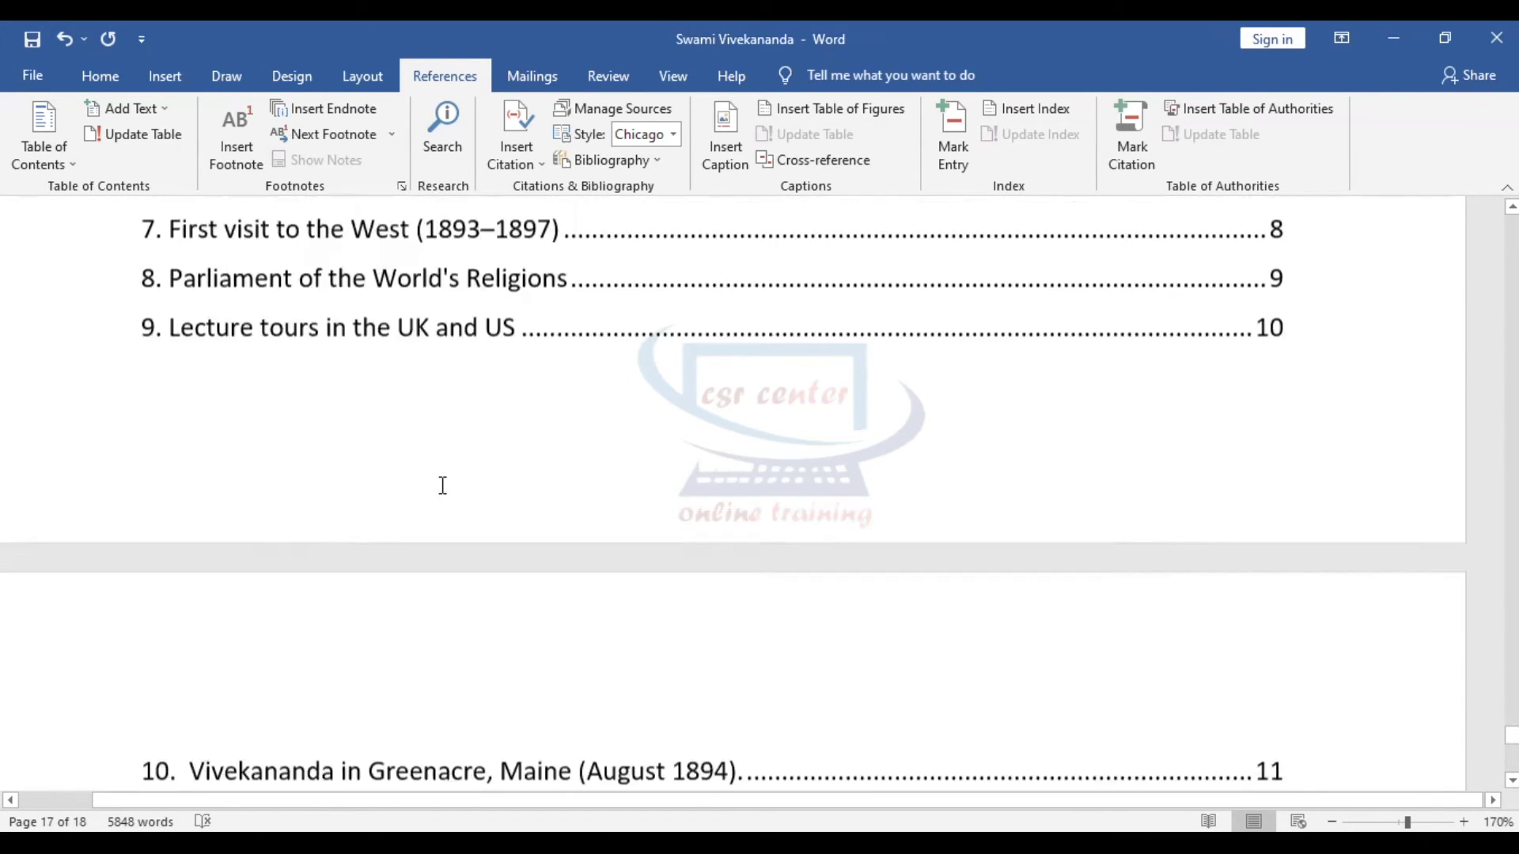
pyautogui.click(301, 397)
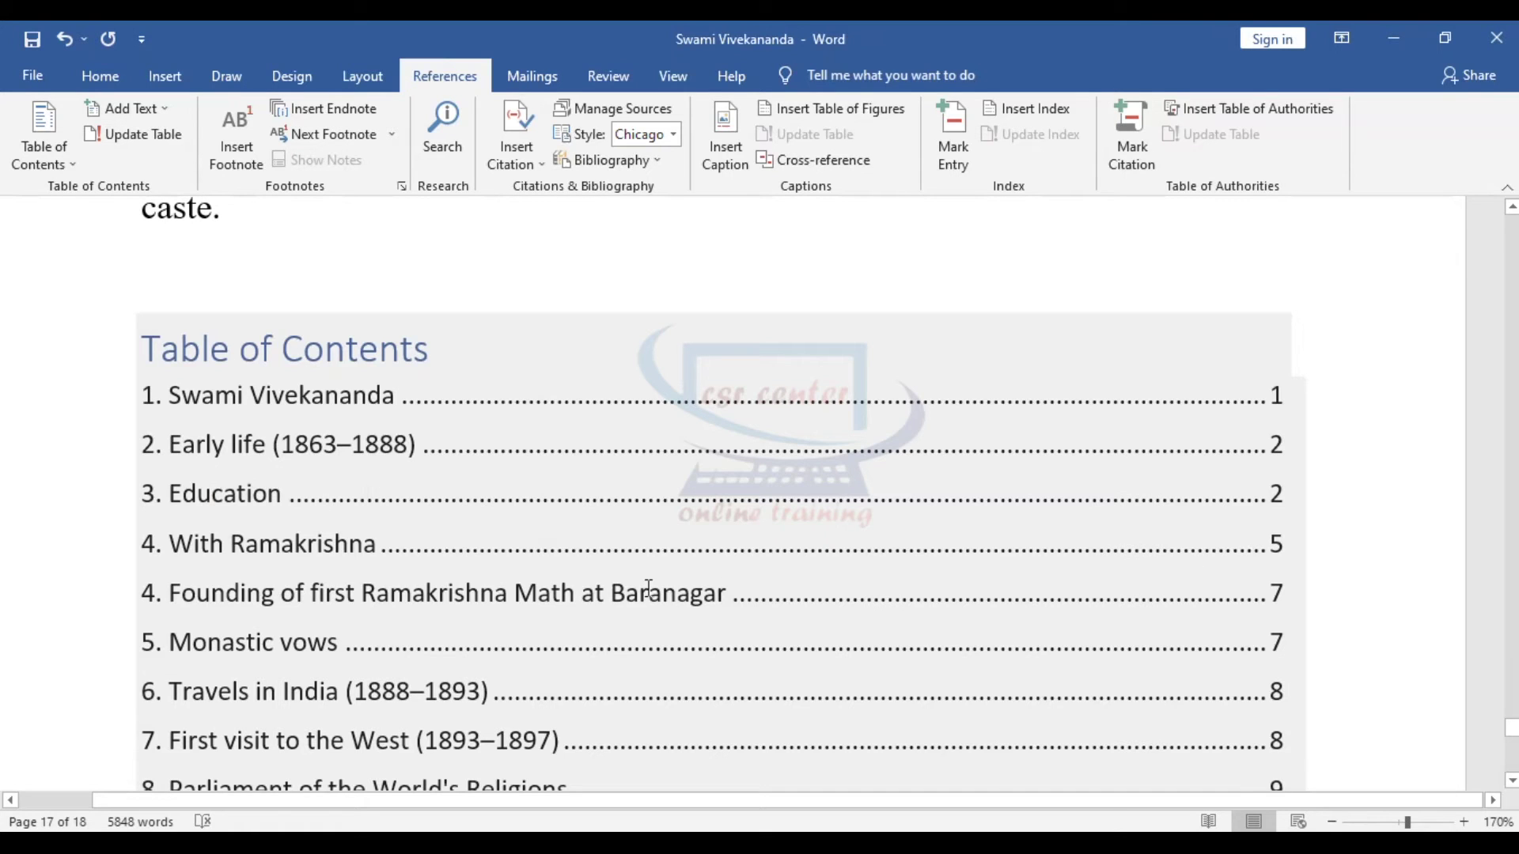
pyautogui.scroll(-4, 780, 583)
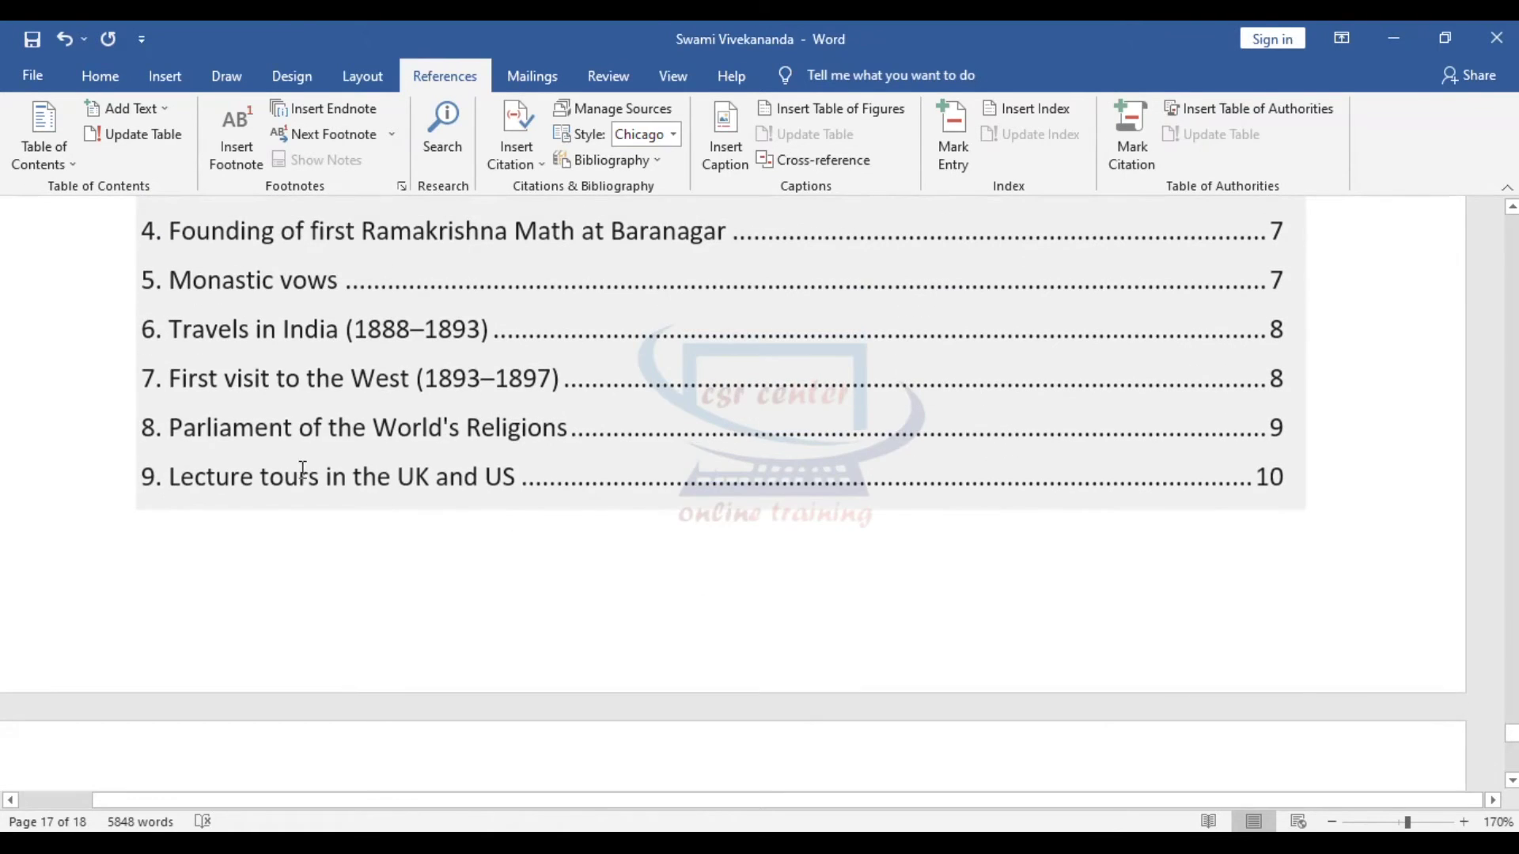
pyautogui.scroll(-8, 1174, 500)
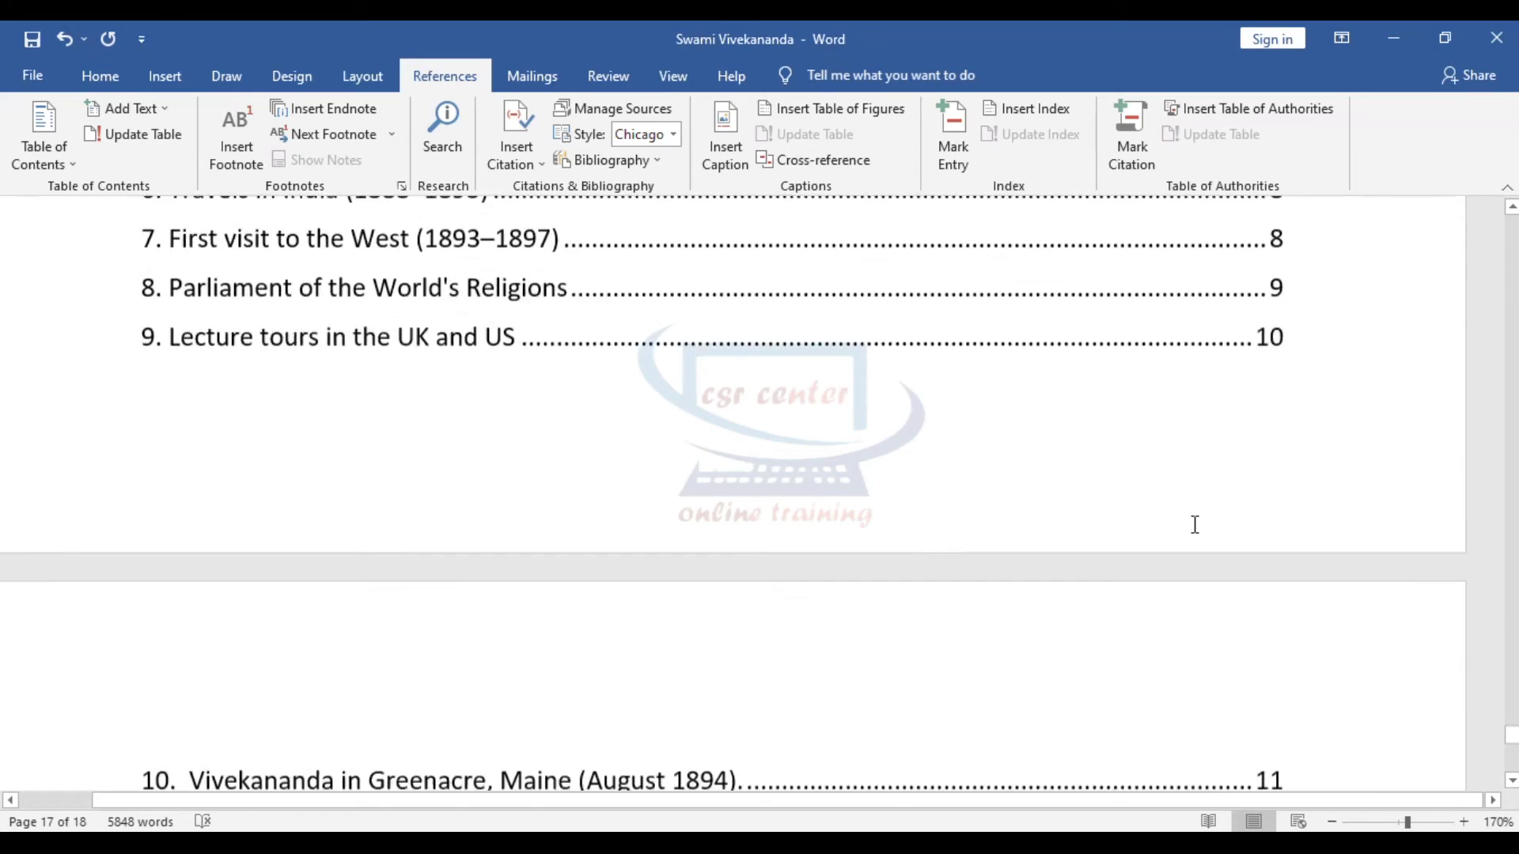
pyautogui.click(1297, 687)
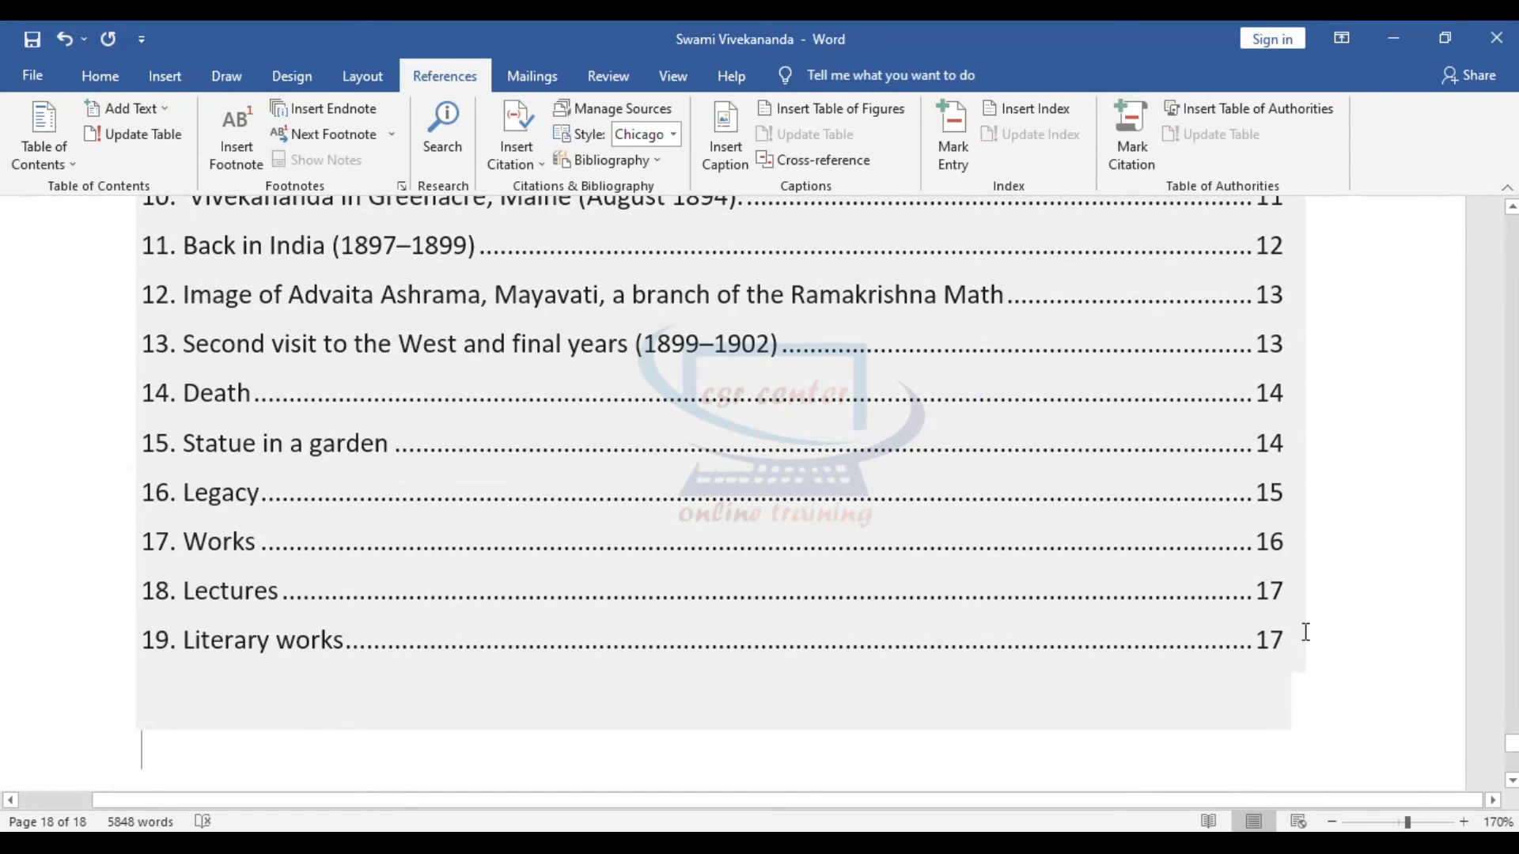
pyautogui.scroll(-2, 1305, 631)
pyautogui.scroll(2, 1305, 631)
pyautogui.scroll(2, 1391, 579)
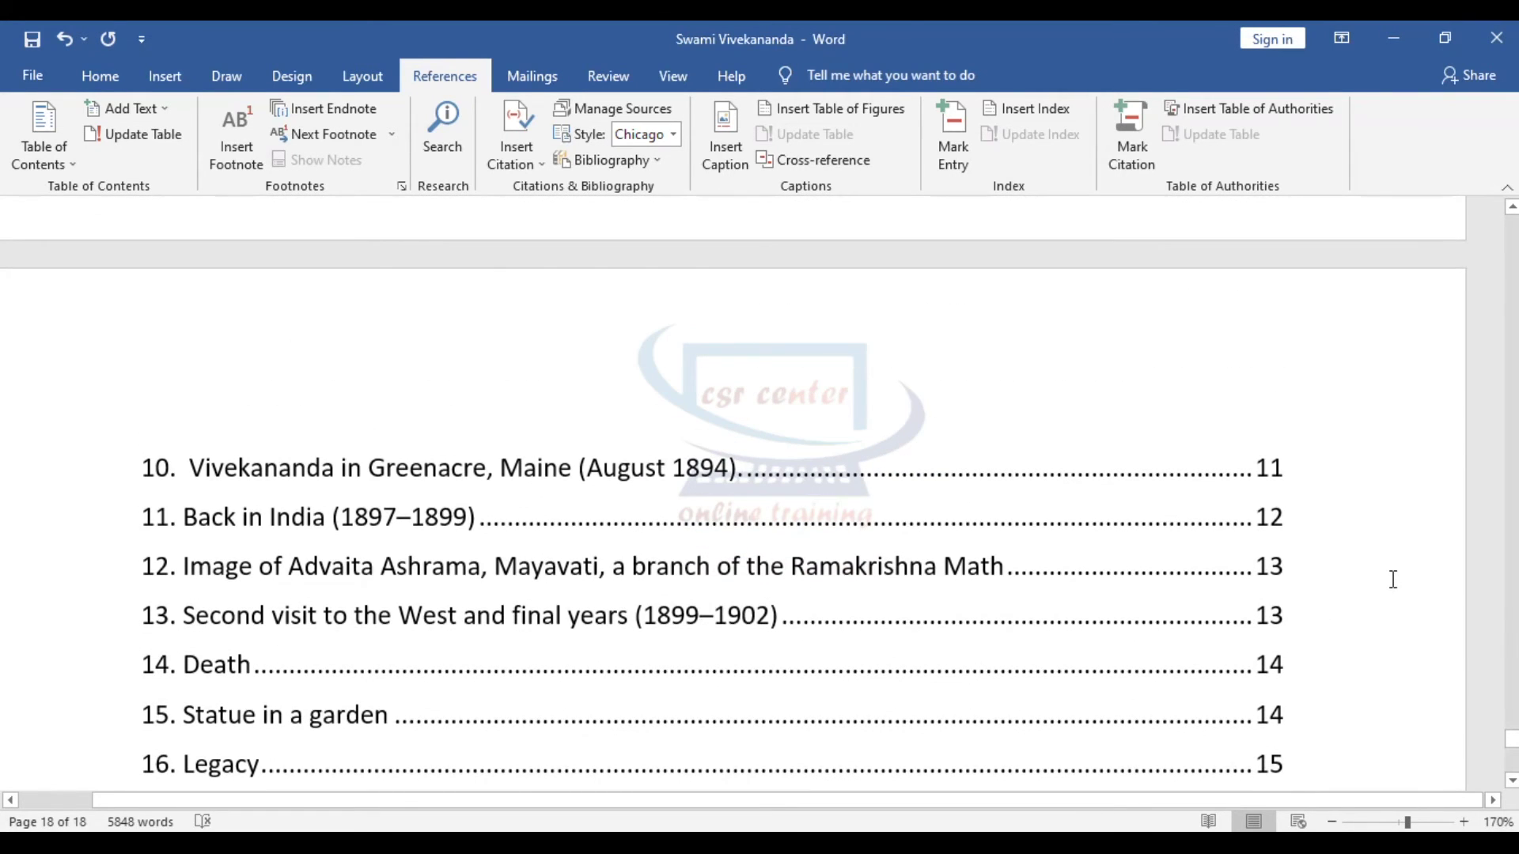
pyautogui.scroll(3, 1393, 580)
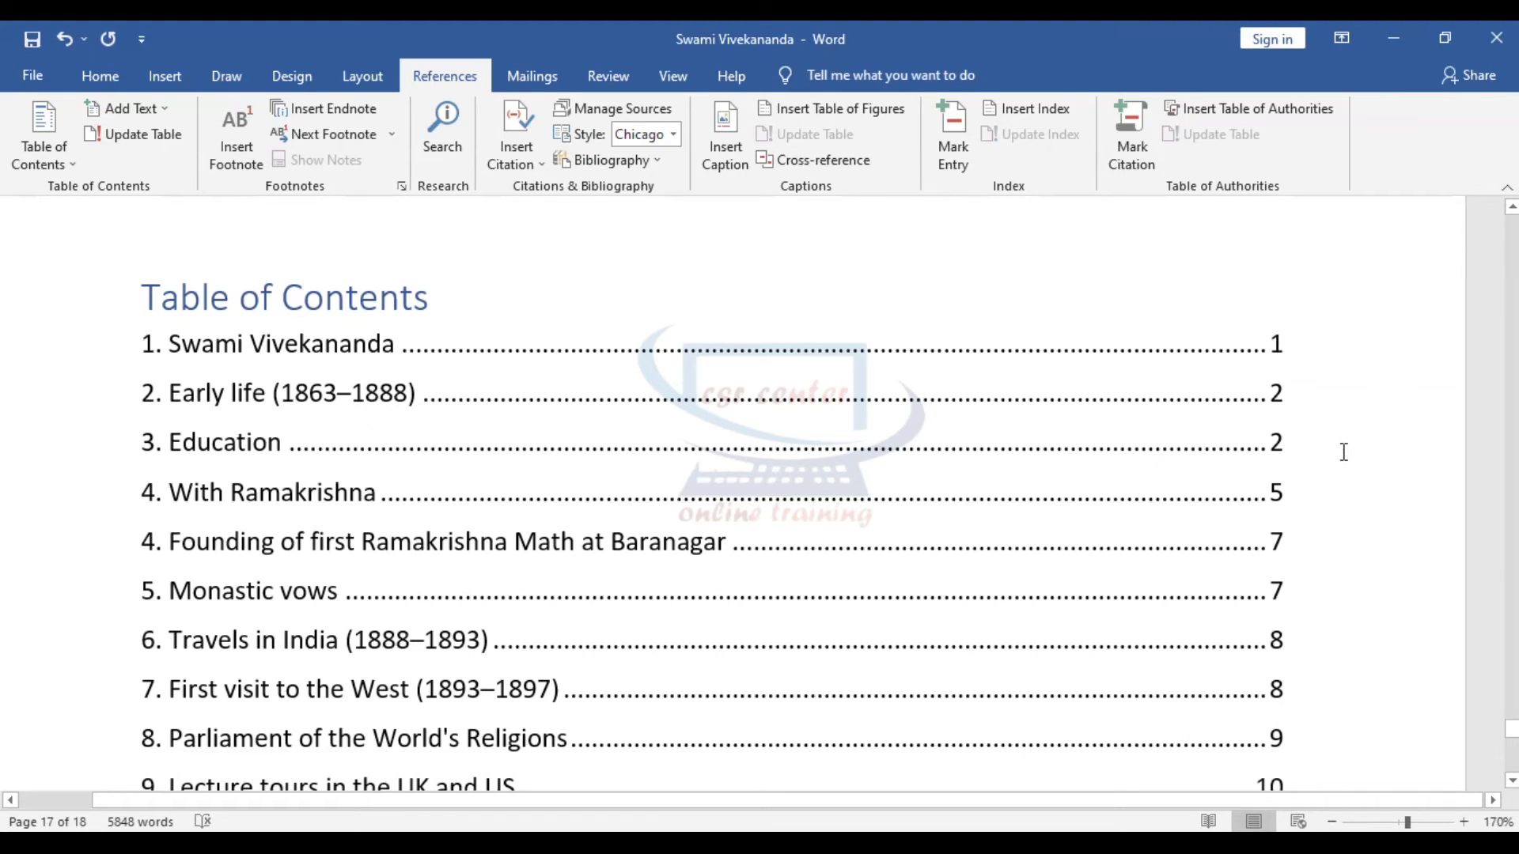
pyautogui.click(452, 495)
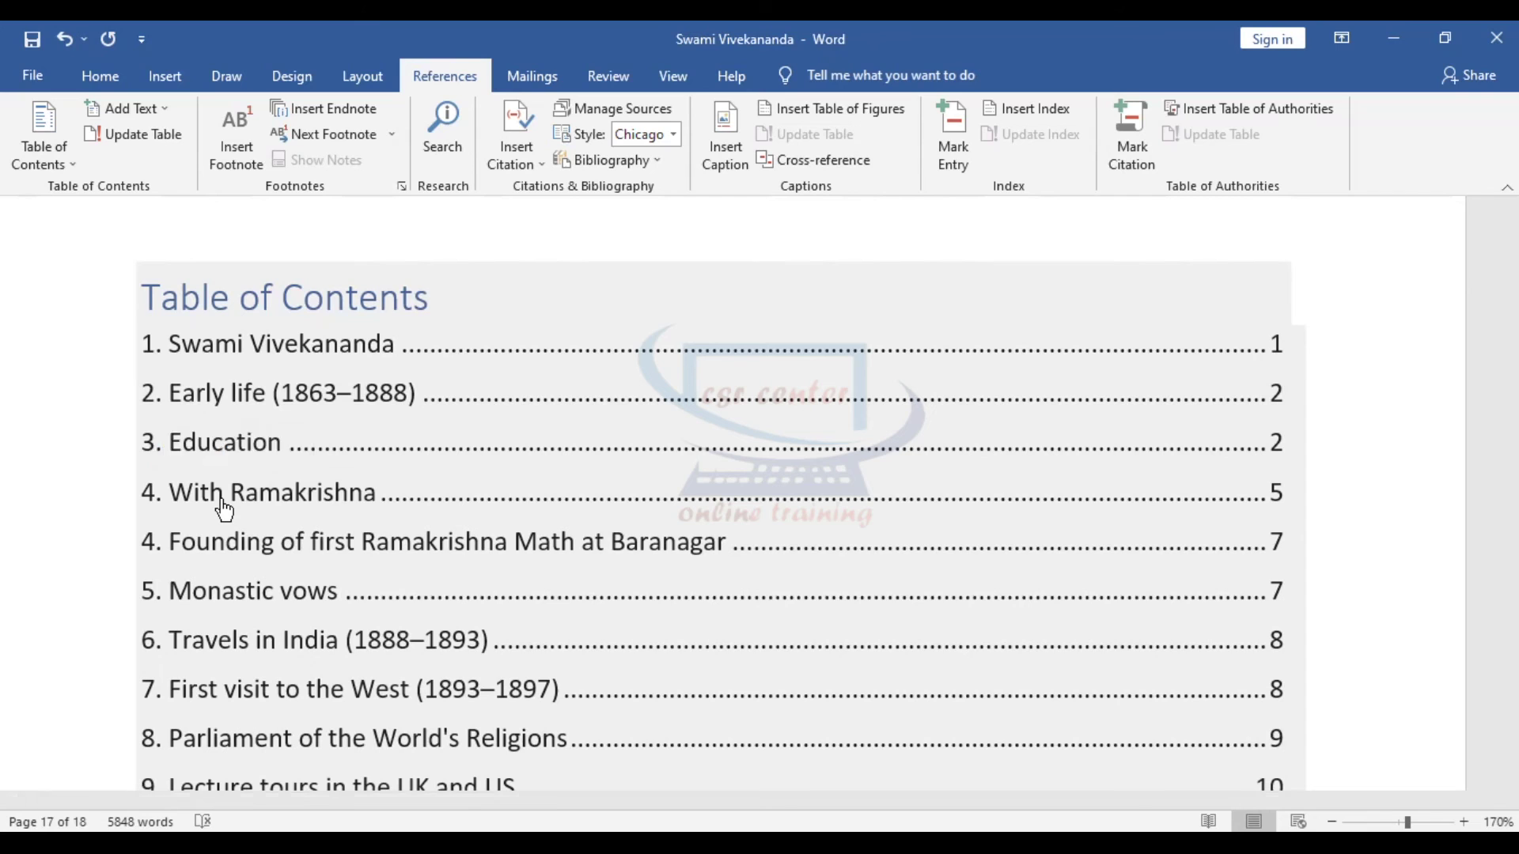
# Follow the table of contents links to the "4. With Ramakrishna" section and to the "2. Early life (1863–1888)" section.
pyautogui.keyDown('ctrl'); pyautogui.click(224, 510); pyautogui.keyUp('ctrl')
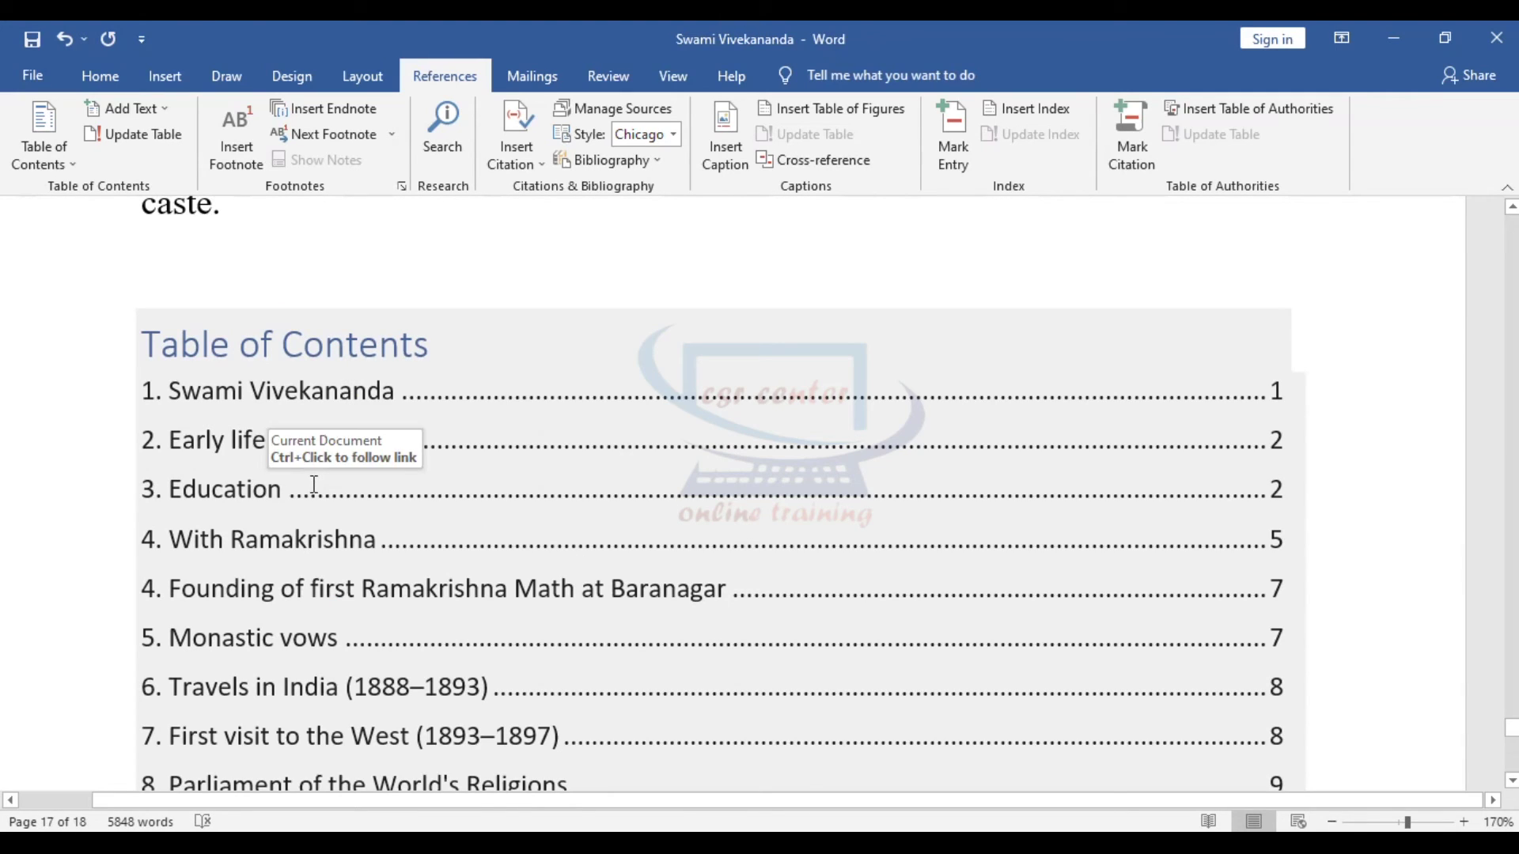
pyautogui.keyDown('ctrl'); pyautogui.click(217, 451); pyautogui.keyUp('ctrl')
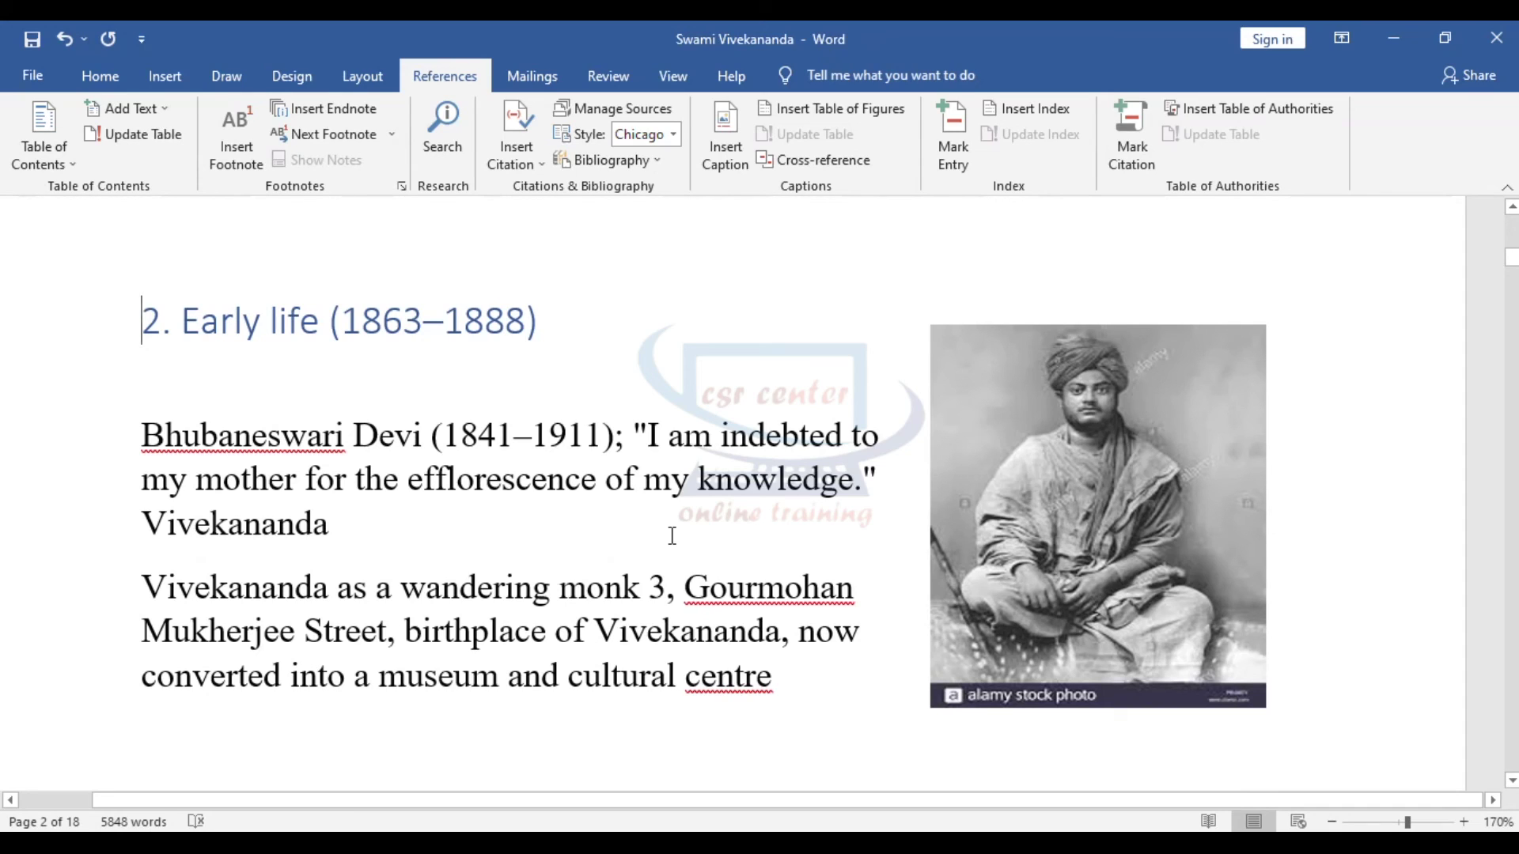
# Replace the word "Early" with "Vivekananda" in the "2. Early life (1863–1888)" heading on page 2.
pyautogui.click(321, 322)
pyautogui.moveTo(181, 324); pyautogui.dragTo(261, 325)
pyautogui.write('Vivekananda')
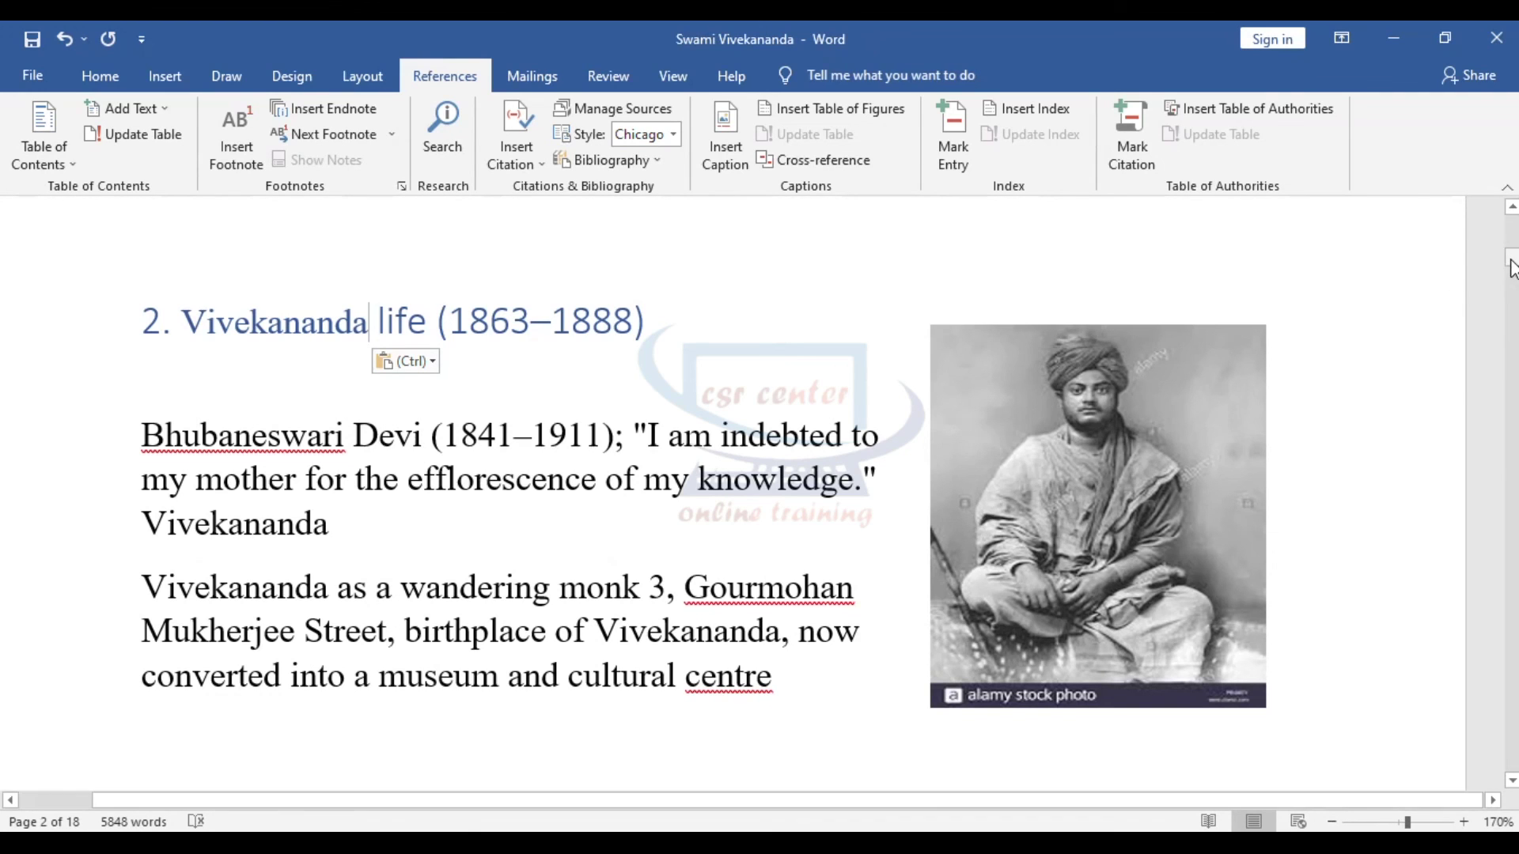
# Update the entire table of contents at the end of the document, including its heading texts and page numbers.
pyautogui.scroll(-20, 241, 522)
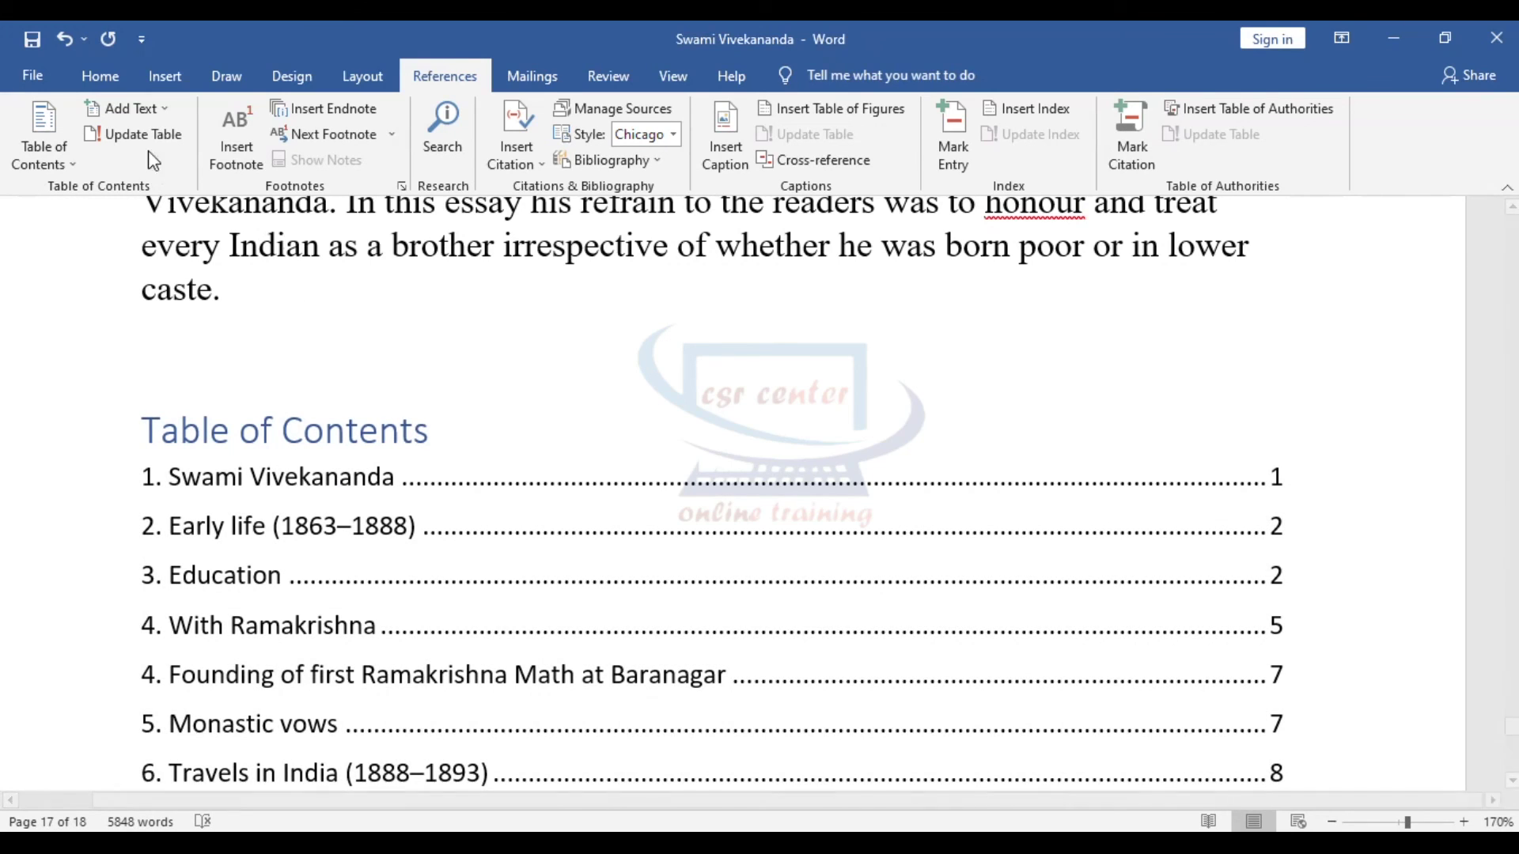
pyautogui.click(145, 132)
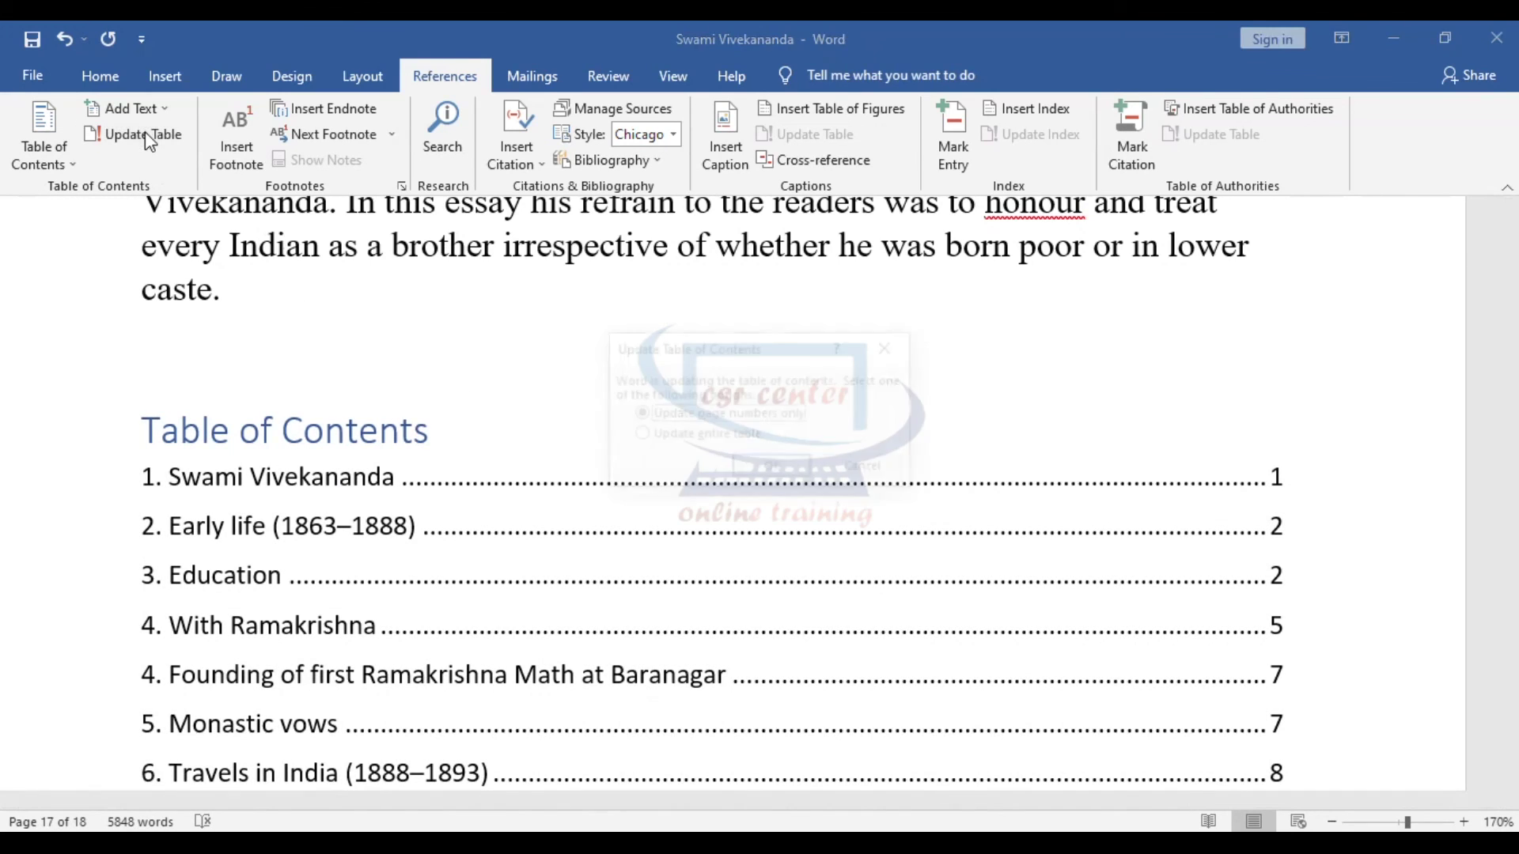
pyautogui.click(639, 437)
pyautogui.click(773, 469)
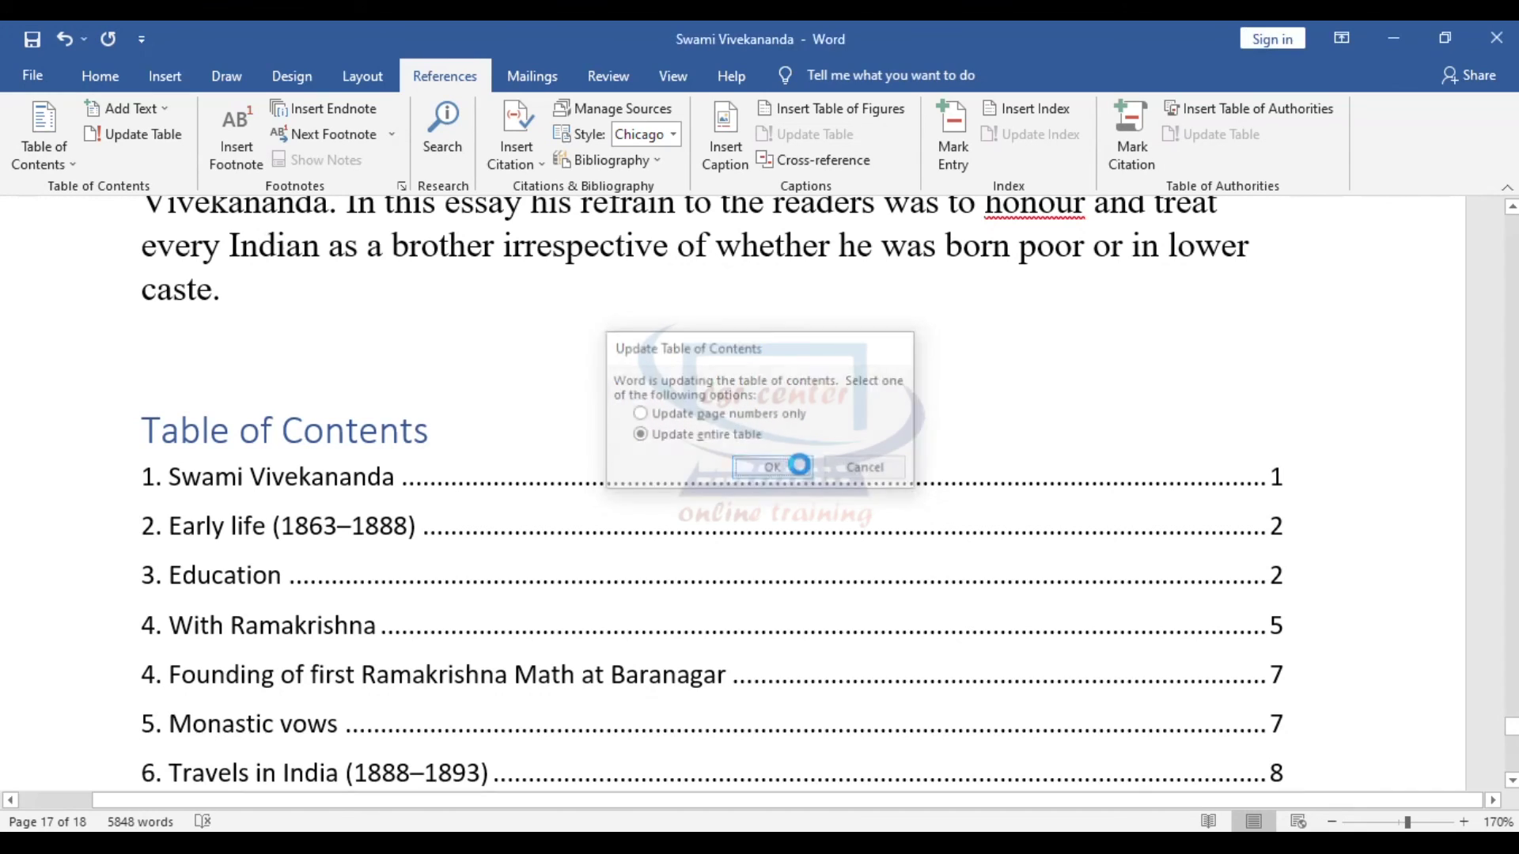